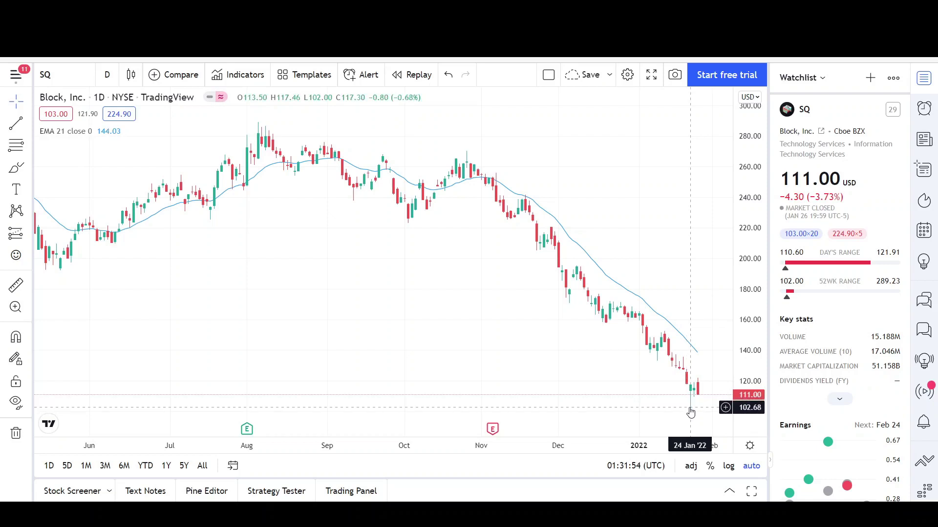
# Drag the SQ daily chart left to leave empty space after the latest candles
pyautogui.moveTo(549, 348); pyautogui.dragTo(531, 342)
pyautogui.moveTo(738, 206); pyautogui.dragTo(747, 234)
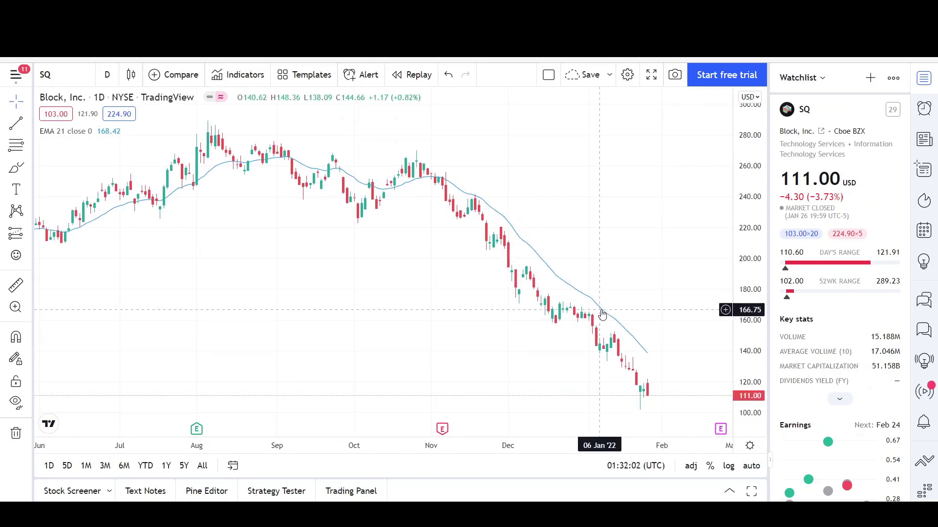
# Draw a descending parallel channel from late October 2021 through the latest candles
pyautogui.click(28, 128)
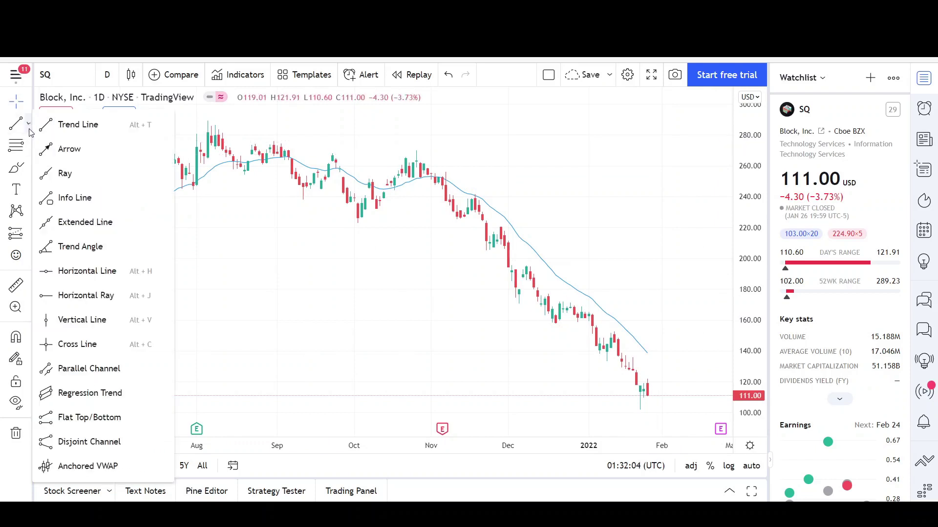
pyautogui.click(85, 372)
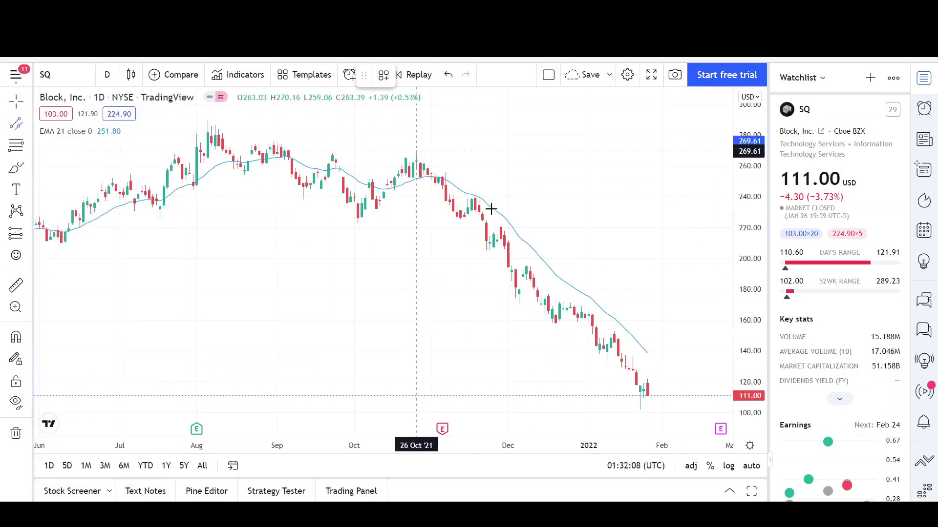
pyautogui.click(692, 406)
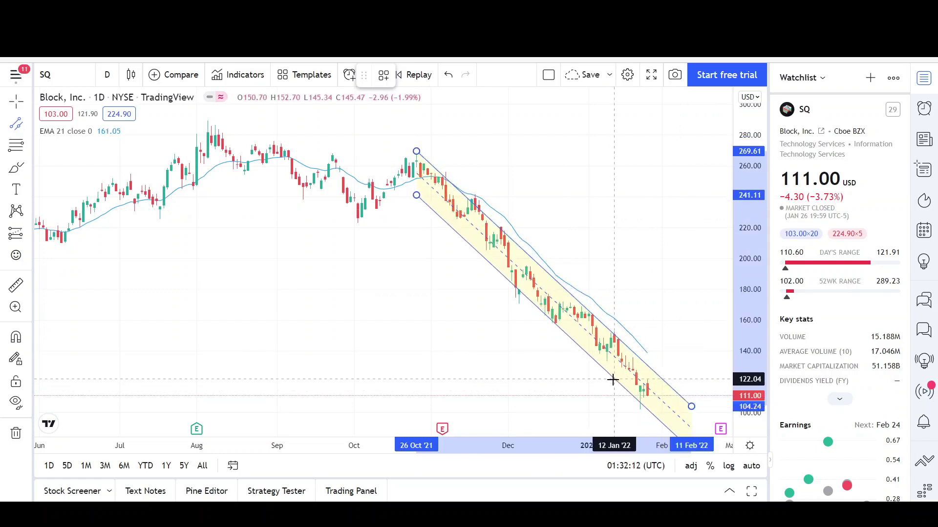
pyautogui.click(612, 380)
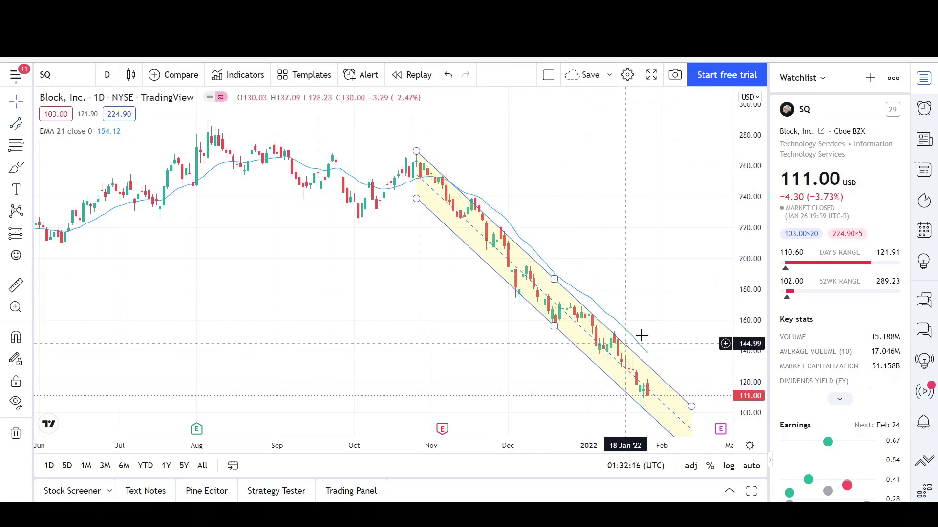
# Zoom around the new channel to check its fit, then select the Brush tool
pyautogui.scroll(3, 522, 335)
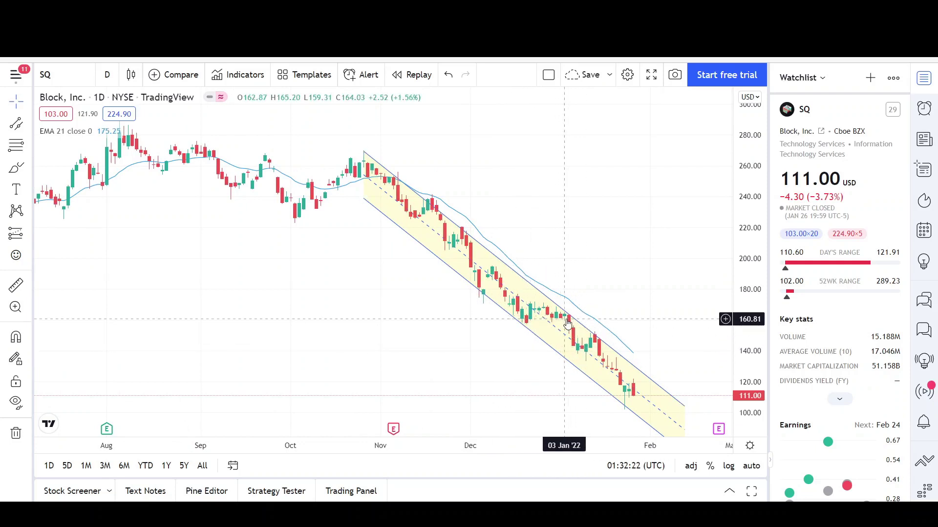
pyautogui.scroll(-3, 567, 323)
pyautogui.scroll(-1, 607, 293)
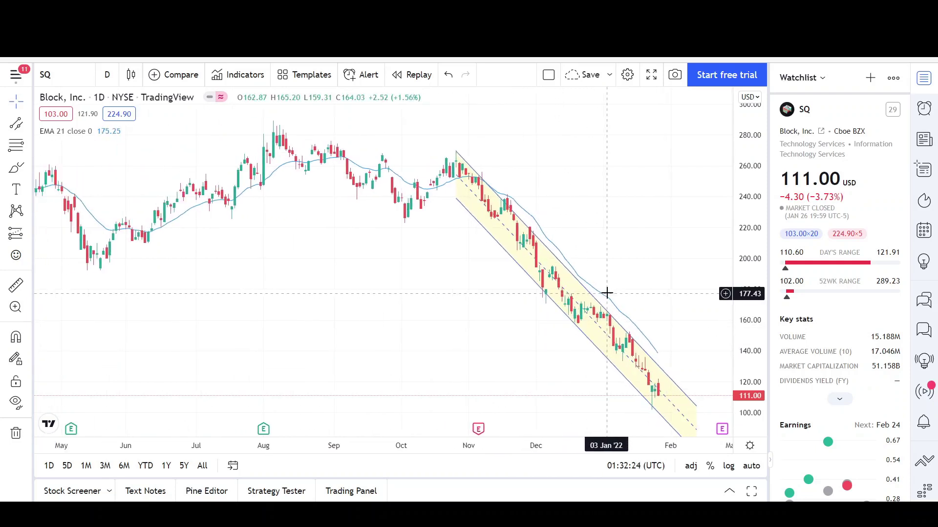
pyautogui.scroll(-1, 607, 293)
pyautogui.scroll(2, 634, 278)
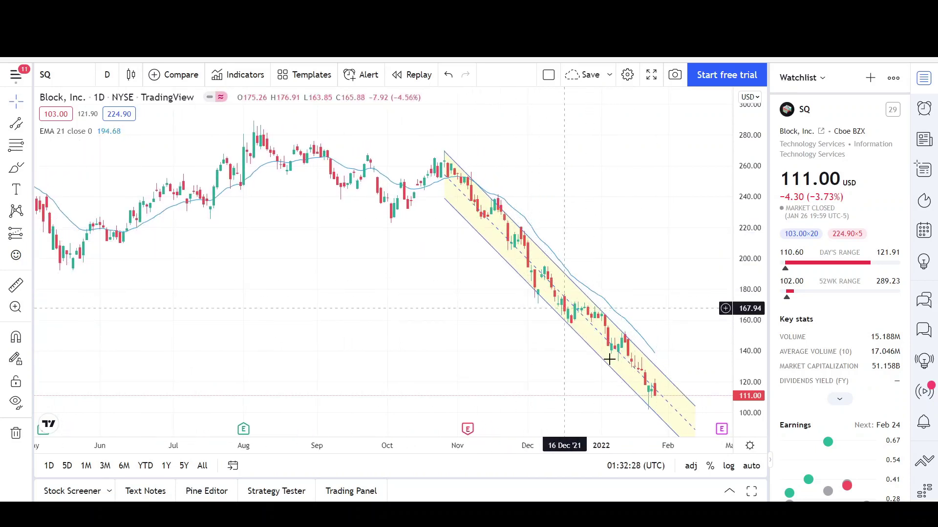
pyautogui.scroll(1, 576, 309)
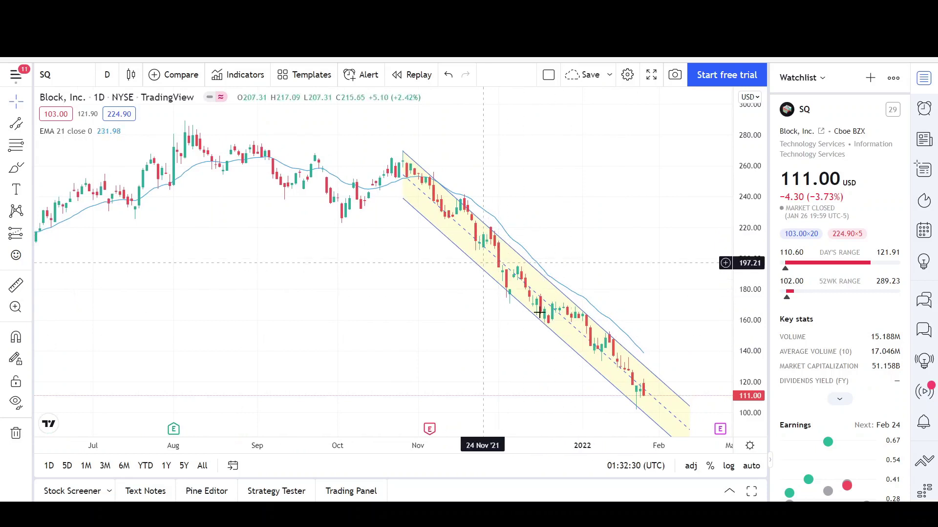
pyautogui.scroll(-3, 619, 360)
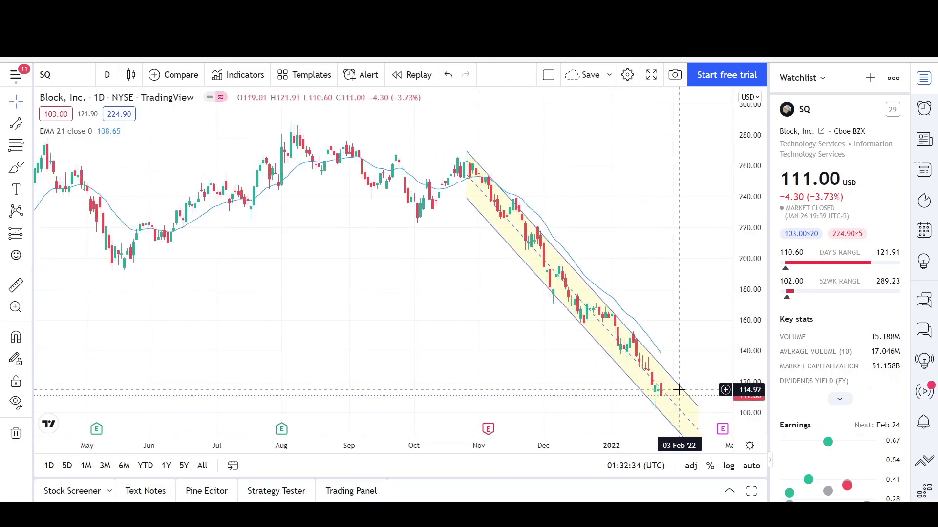
pyautogui.scroll(1, 679, 384)
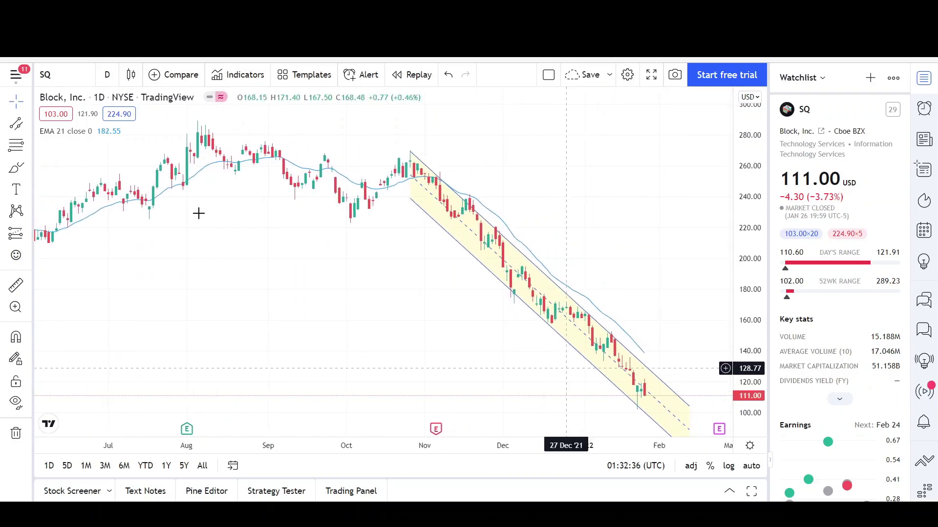
pyautogui.click(15, 172)
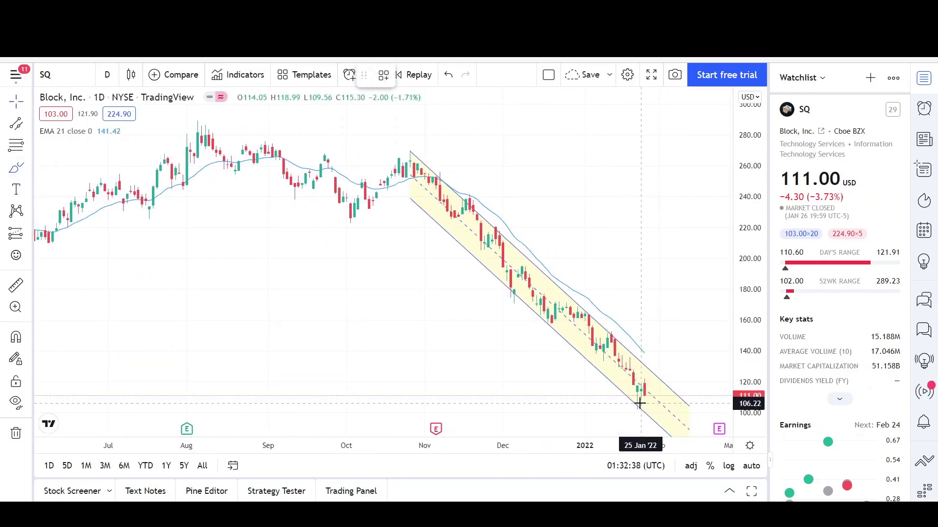
# Circle in red the latest candles near 102, the early December lows and the upper-edge touch
pyautogui.moveTo(639, 403); pyautogui.dragTo(630, 395)
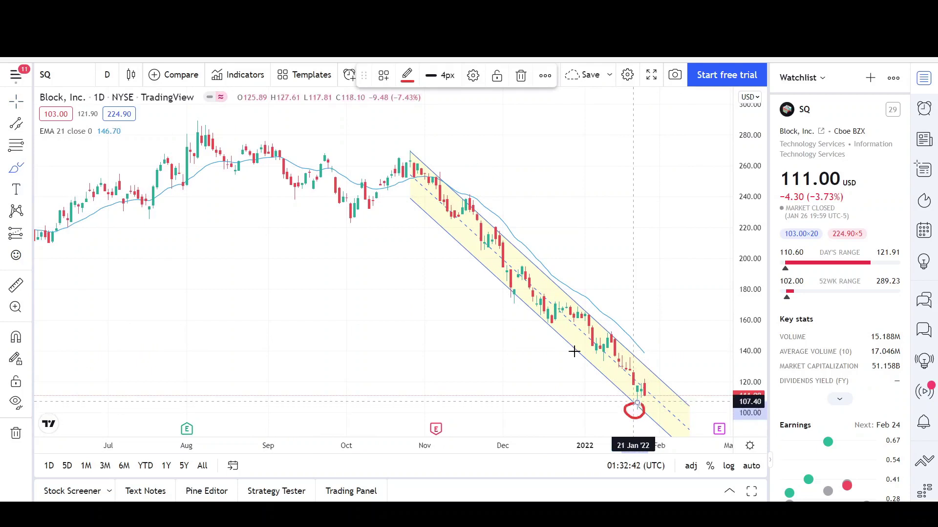
pyautogui.scroll(2, 537, 318)
pyautogui.moveTo(498, 294)
pyautogui.mouseDown()
pyautogui.moveTo(472, 293)
pyautogui.moveTo(492, 293)
pyautogui.moveTo(523, 322)
pyautogui.moveTo(514, 321)
pyautogui.mouseUp()
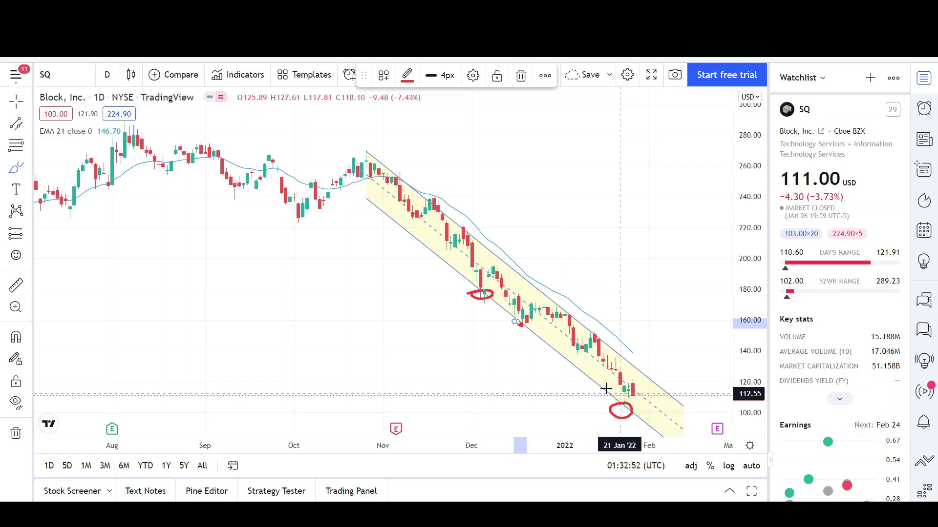
pyautogui.scroll(2, 611, 389)
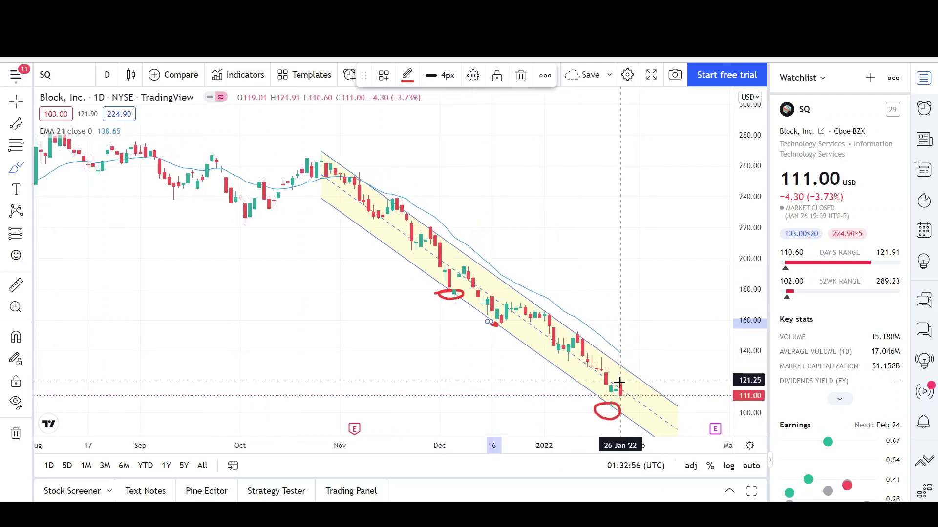
pyautogui.moveTo(462, 269)
pyautogui.mouseDown()
pyautogui.moveTo(464, 286)
pyautogui.moveTo(458, 271)
pyautogui.mouseUp()
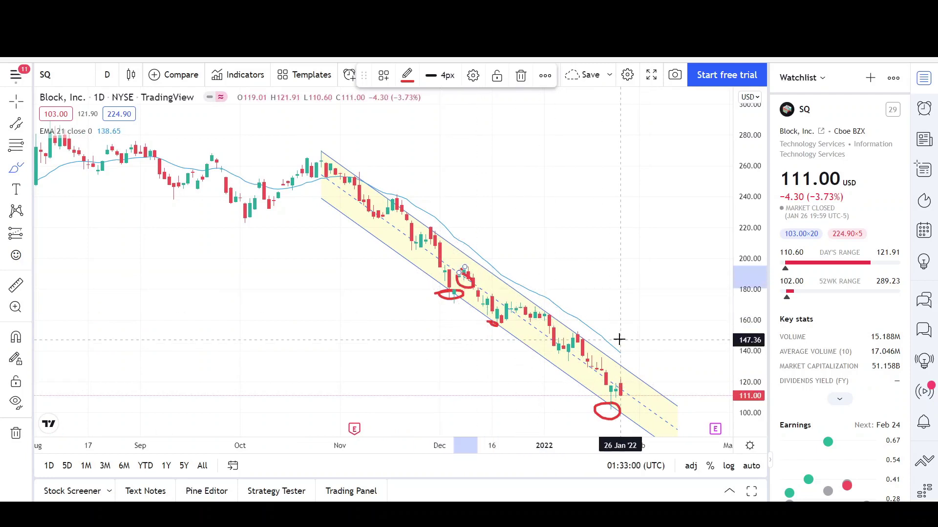
pyautogui.moveTo(627, 366); pyautogui.dragTo(623, 373)
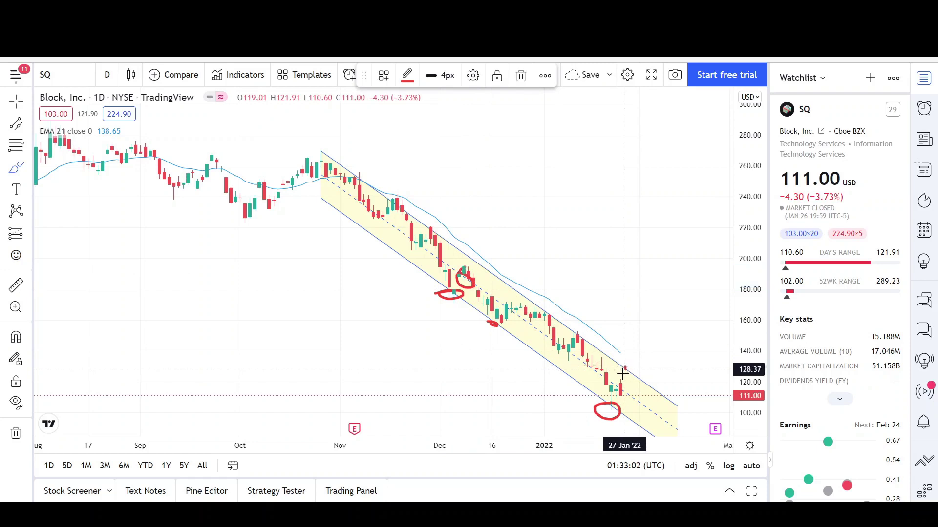
pyautogui.scroll(2, 626, 398)
pyautogui.scroll(3, 624, 398)
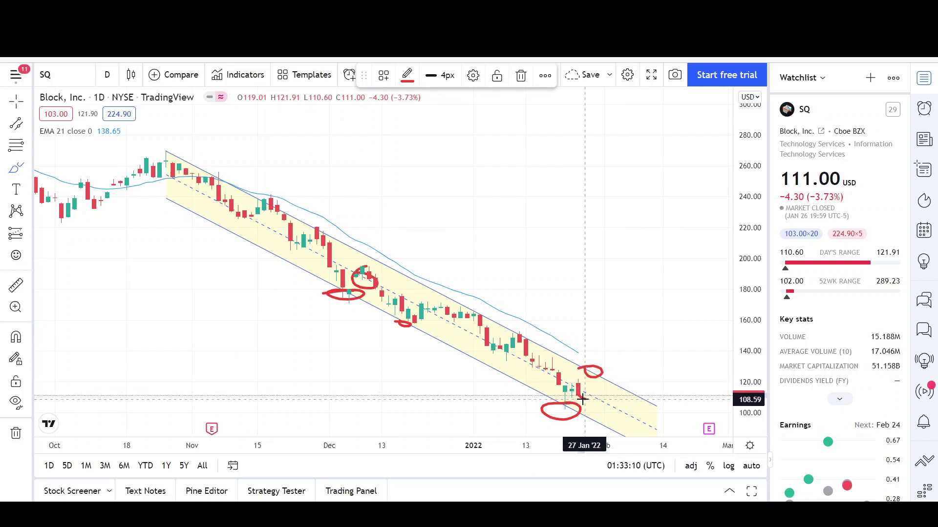
# Sketch a red projected bounce-and-drop path from the last candle and a line under the latest lows
pyautogui.moveTo(583, 399); pyautogui.dragTo(598, 360)
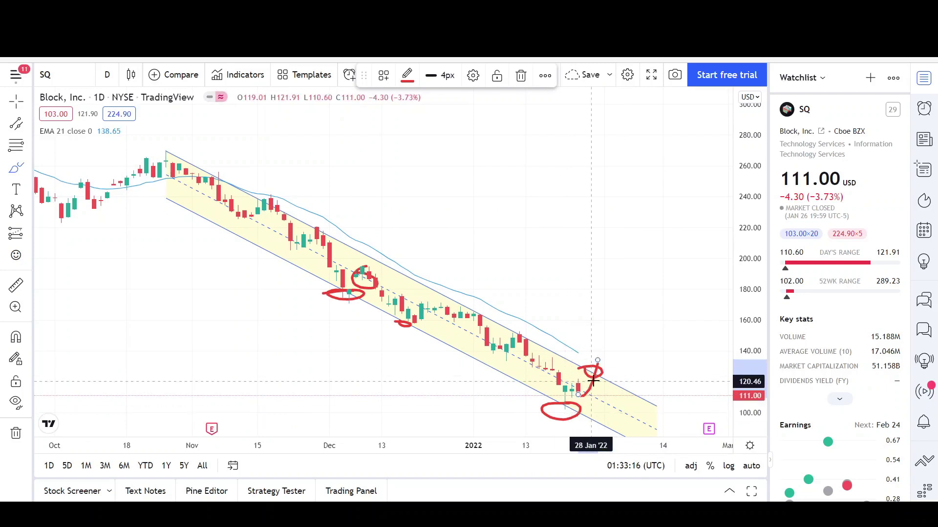
pyautogui.click(15, 169)
pyautogui.moveTo(599, 362)
pyautogui.mouseDown()
pyautogui.moveTo(611, 350)
pyautogui.moveTo(670, 413)
pyautogui.mouseUp()
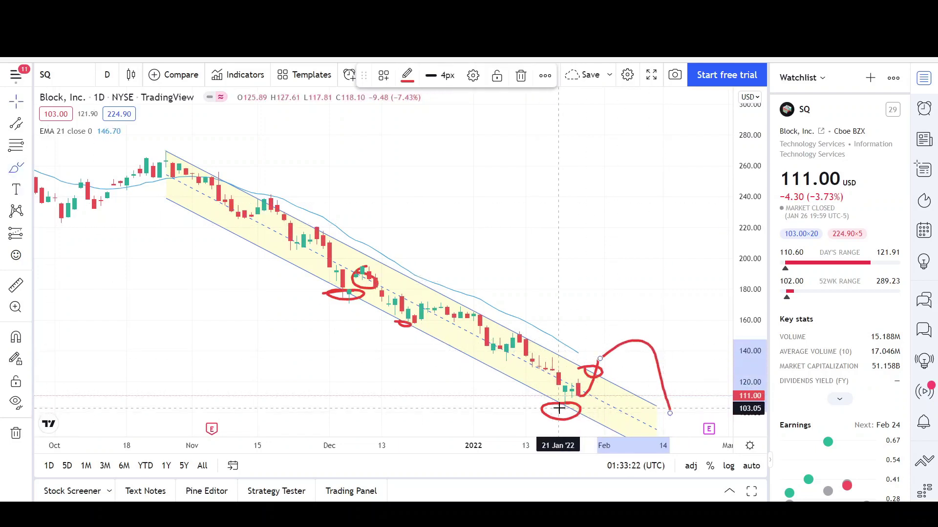
pyautogui.moveTo(559, 409); pyautogui.dragTo(689, 399)
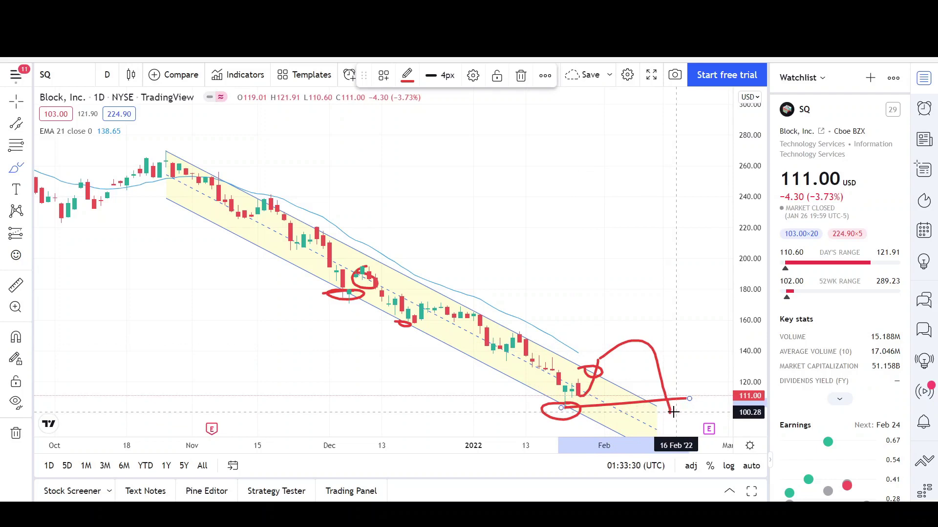
pyautogui.scroll(-6, 638, 386)
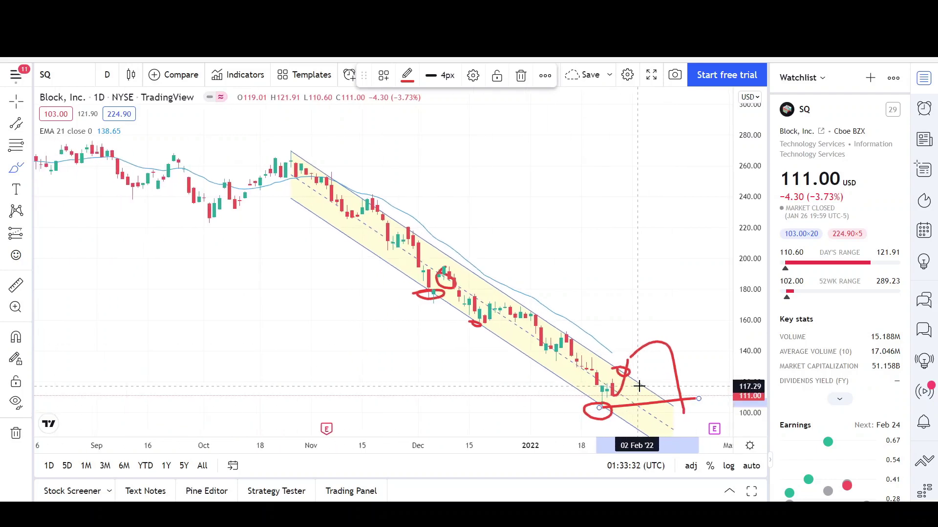
pyautogui.scroll(-5, 638, 386)
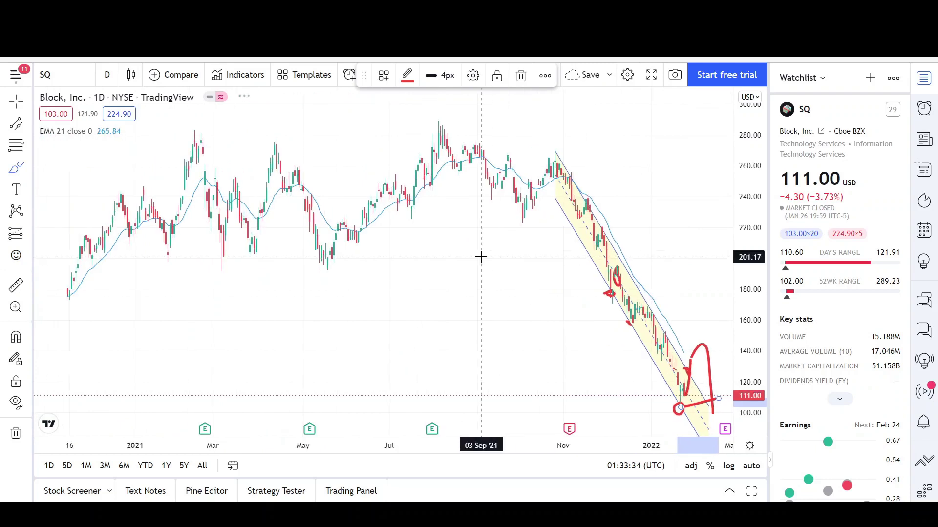
pyautogui.click(14, 128)
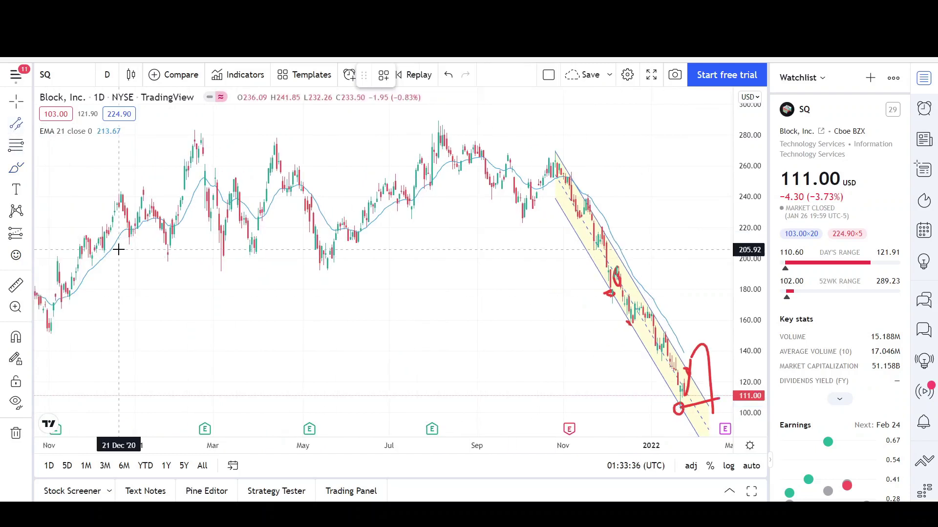
pyautogui.click(80, 257)
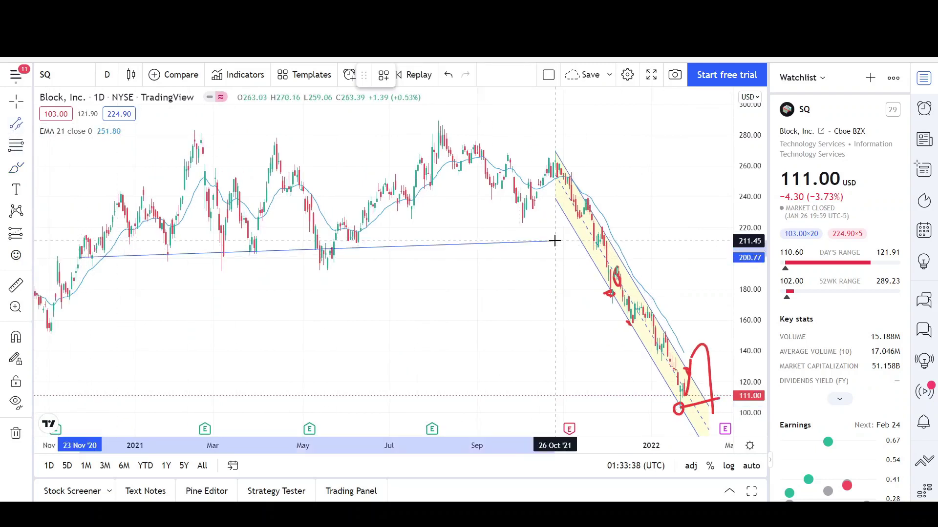
pyautogui.click(723, 258)
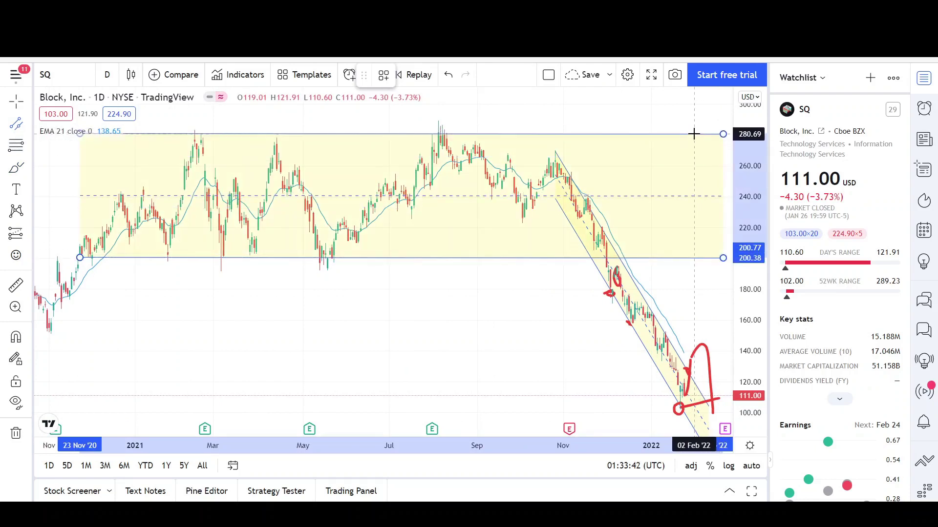
pyautogui.click(694, 134)
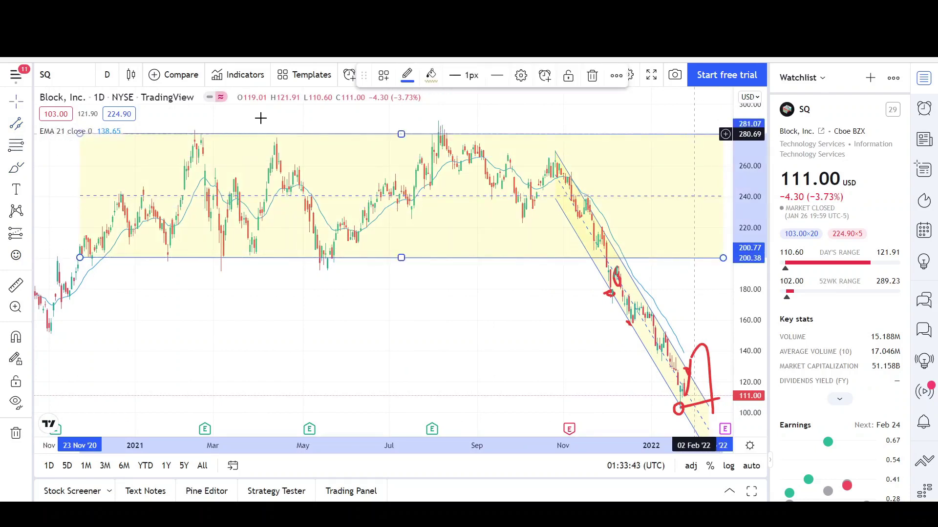
pyautogui.click(28, 124)
pyautogui.click(87, 148)
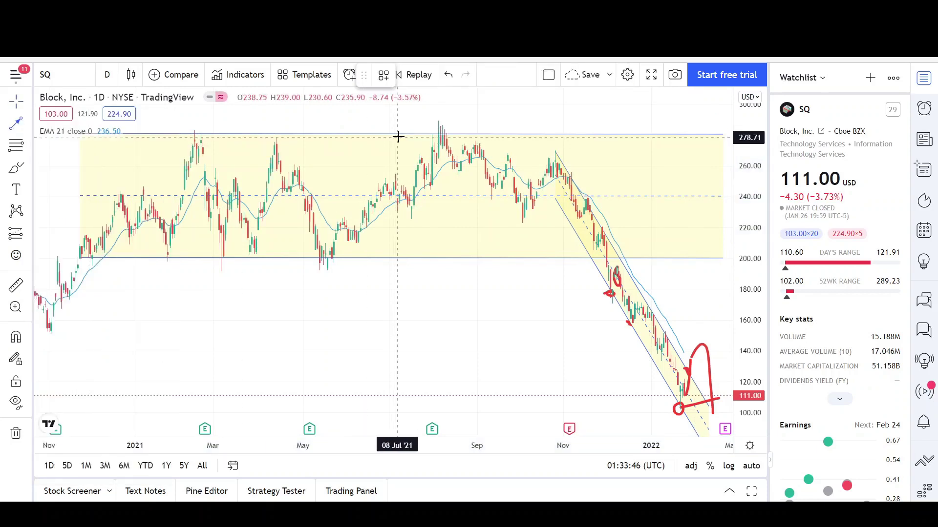
pyautogui.click(404, 133)
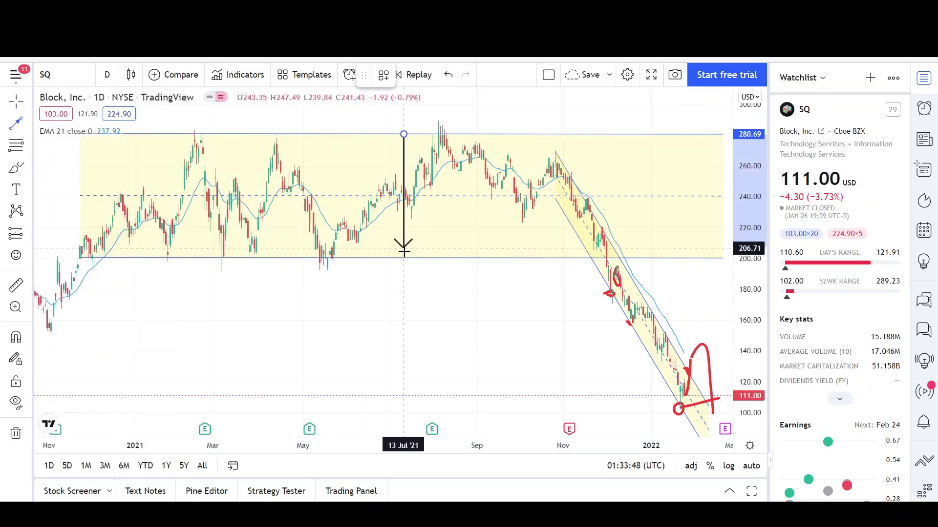
pyautogui.click(406, 258)
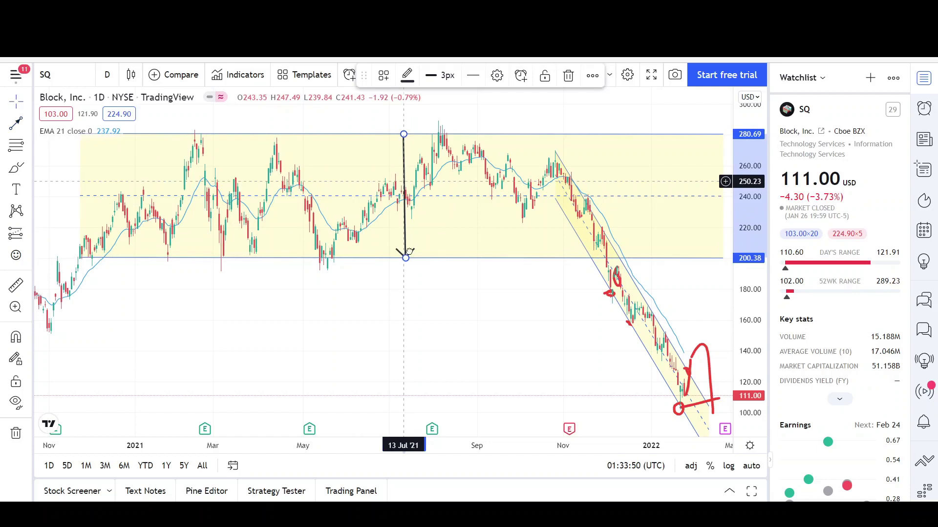
pyautogui.moveTo(409, 252); pyautogui.dragTo(423, 375)
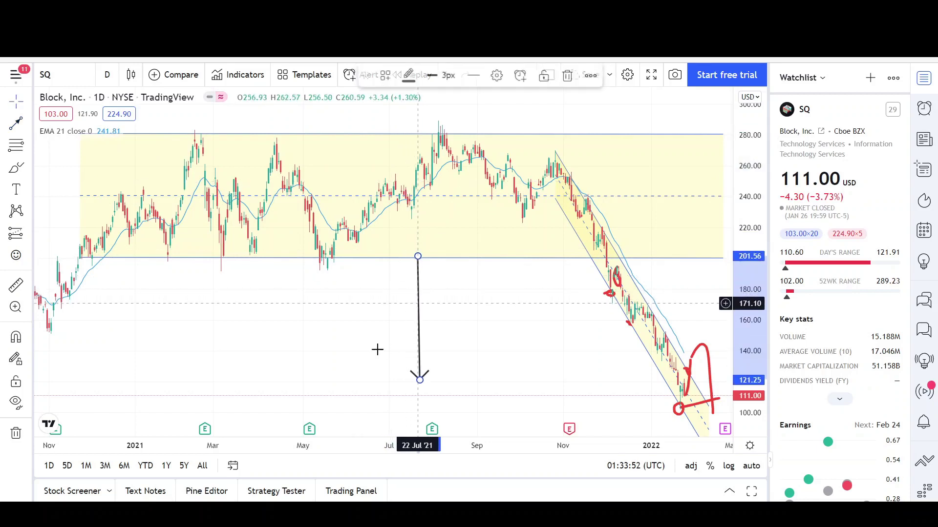
pyautogui.click(377, 349)
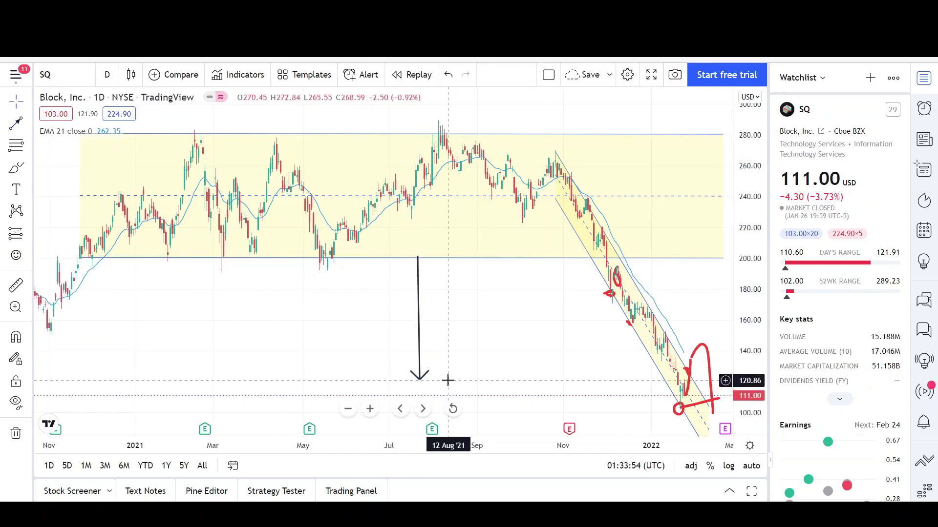
pyautogui.click(418, 302)
pyautogui.click(385, 326)
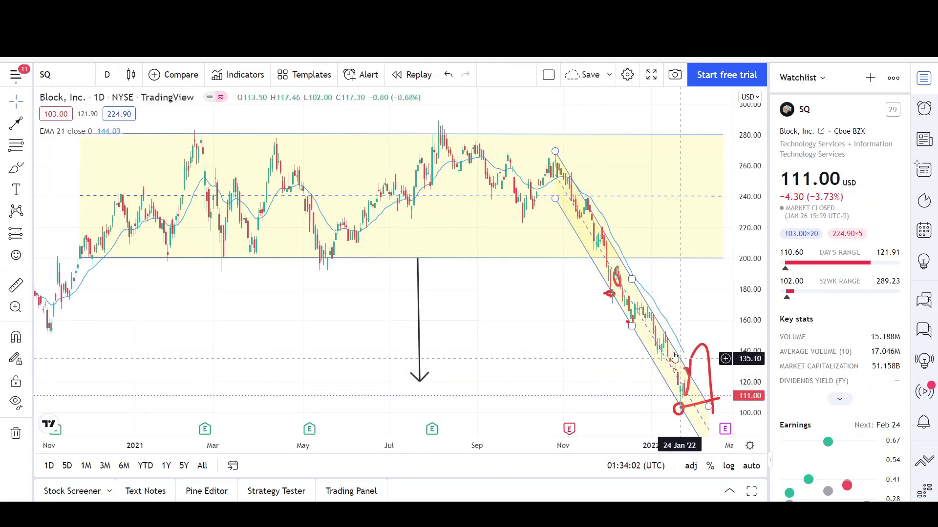
pyautogui.hscroll(5, 489, 344)
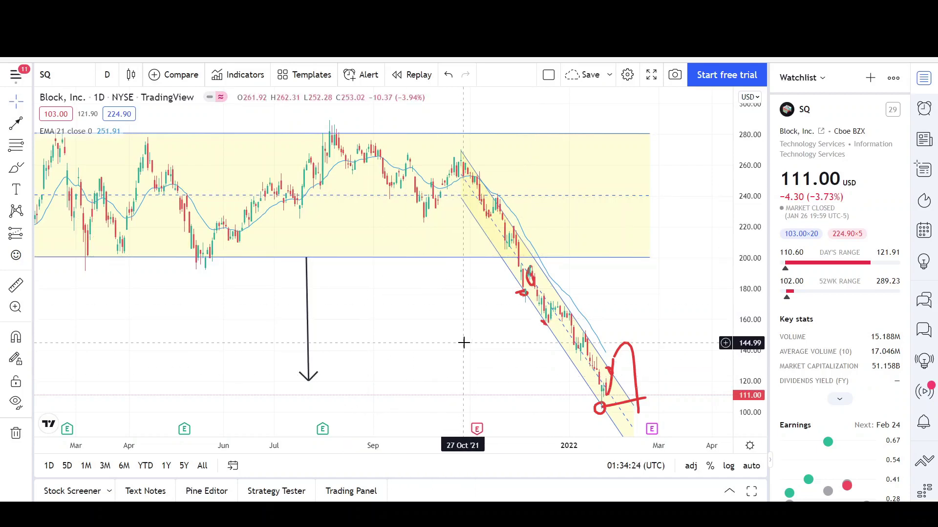
pyautogui.scroll(-1, 464, 343)
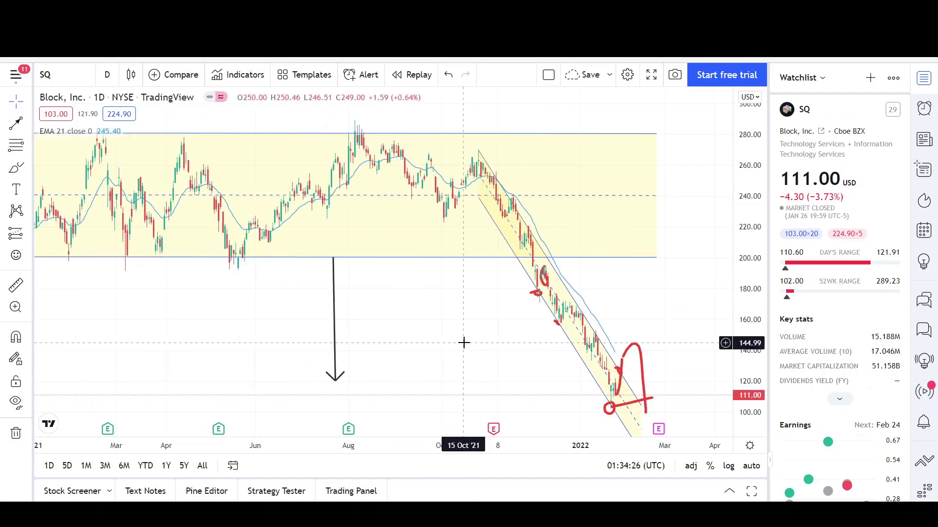
pyautogui.scroll(2, 464, 343)
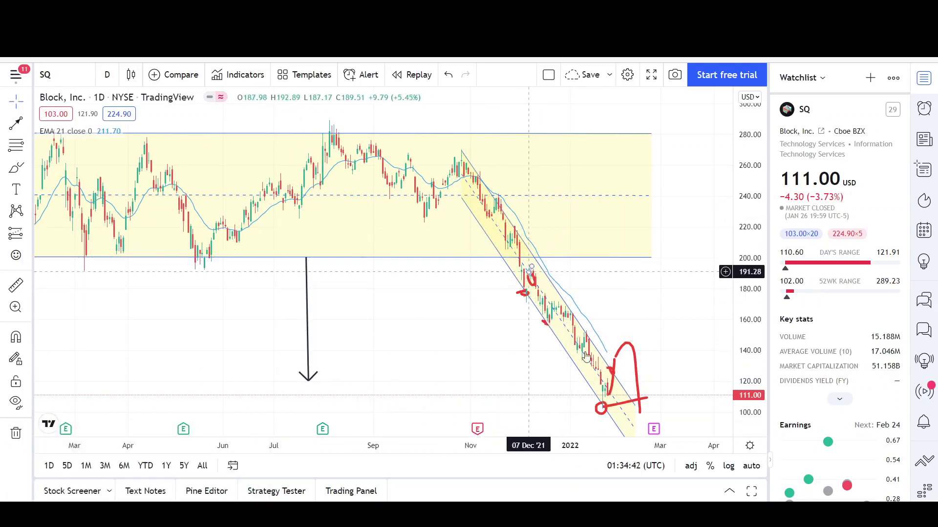
pyautogui.scroll(3, 500, 364)
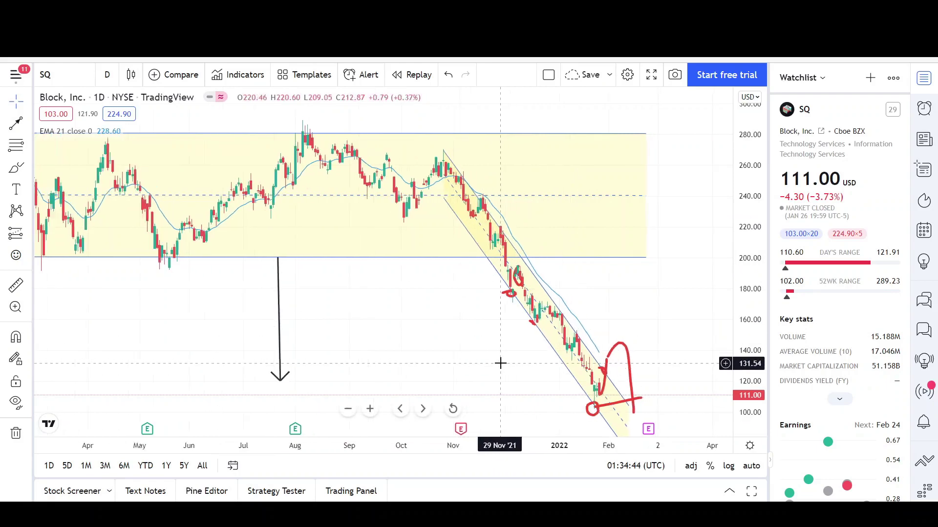
pyautogui.scroll(1, 500, 363)
pyautogui.scroll(-3, 500, 363)
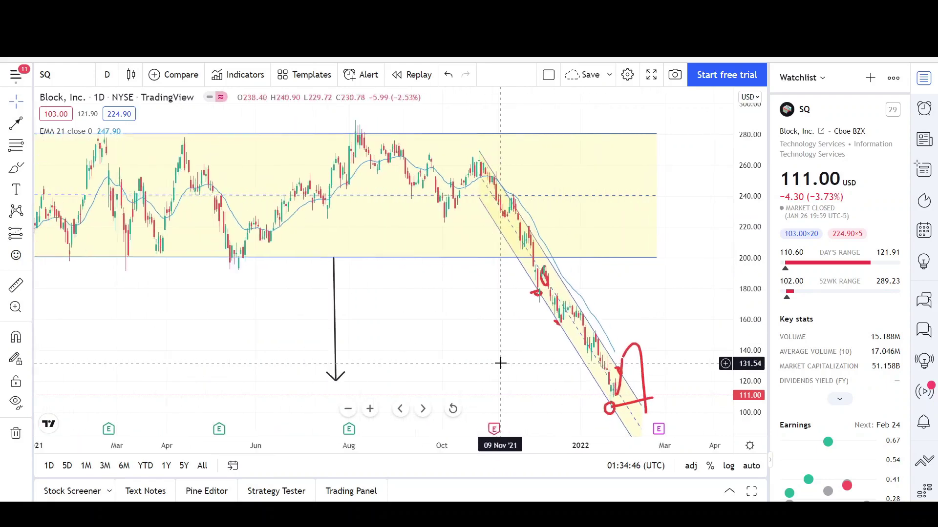
pyautogui.scroll(3, 500, 363)
# Draw a black trend line and move it down into the channel, about 195 to 96
pyautogui.scroll(1, 122, 190)
pyautogui.click(16, 123)
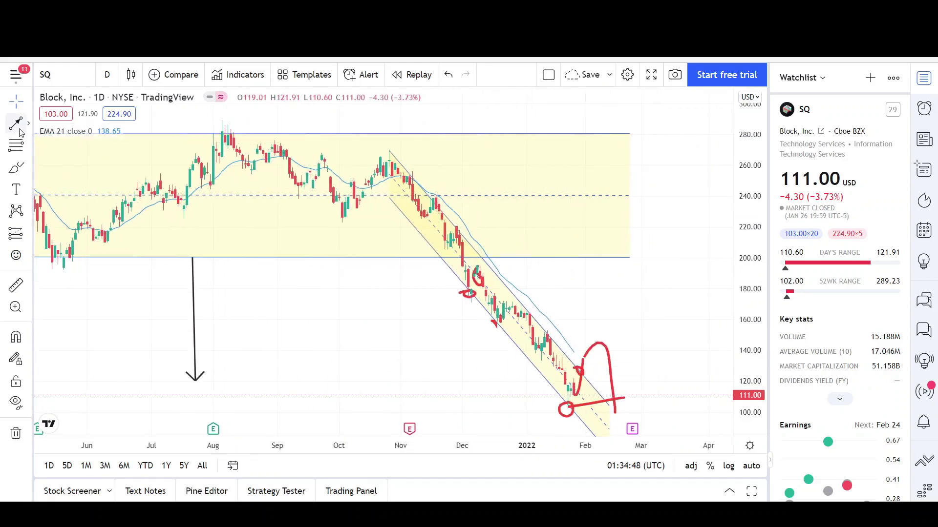
pyautogui.click(391, 150)
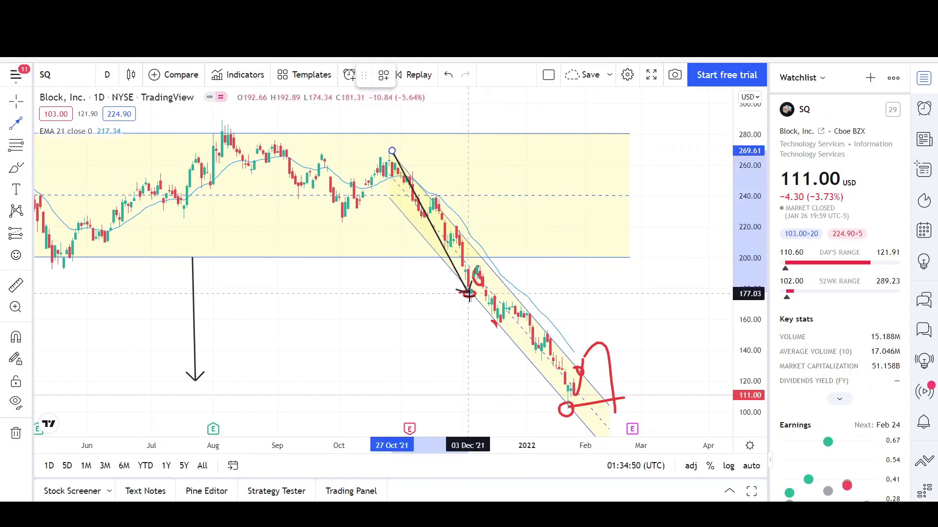
pyautogui.click(470, 302)
pyautogui.moveTo(434, 229); pyautogui.dragTo(517, 341)
pyautogui.click(531, 263)
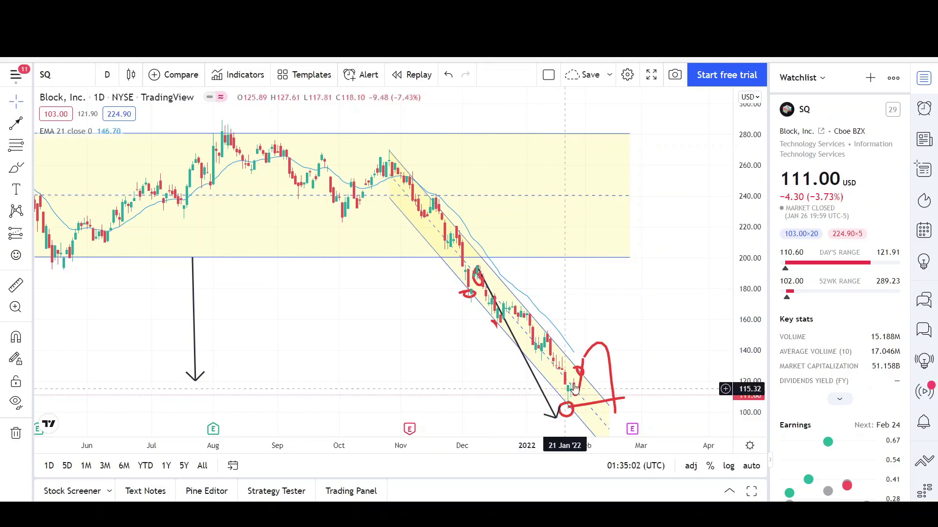
# Zoom out on the chart and select the Horizontal Line tool
pyautogui.scroll(-5, 575, 383)
pyautogui.scroll(-3, 573, 384)
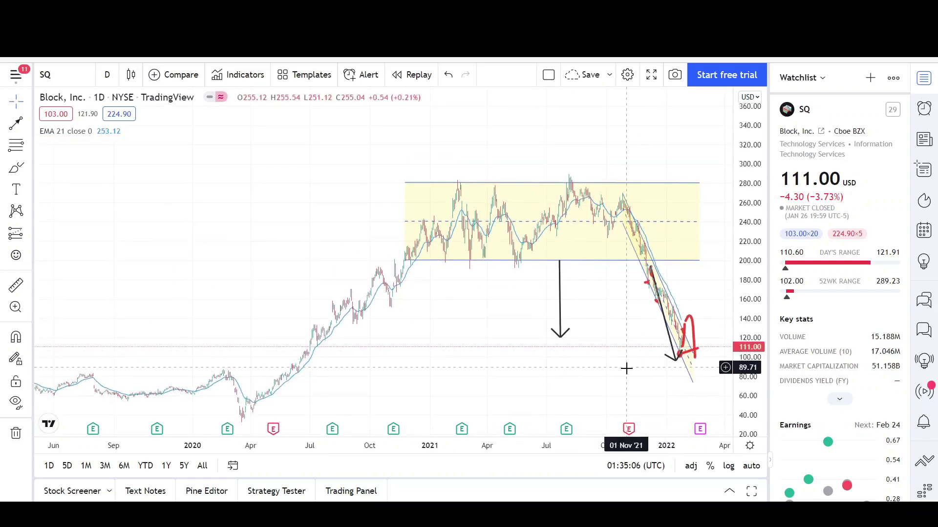
pyautogui.scroll(-3, 628, 373)
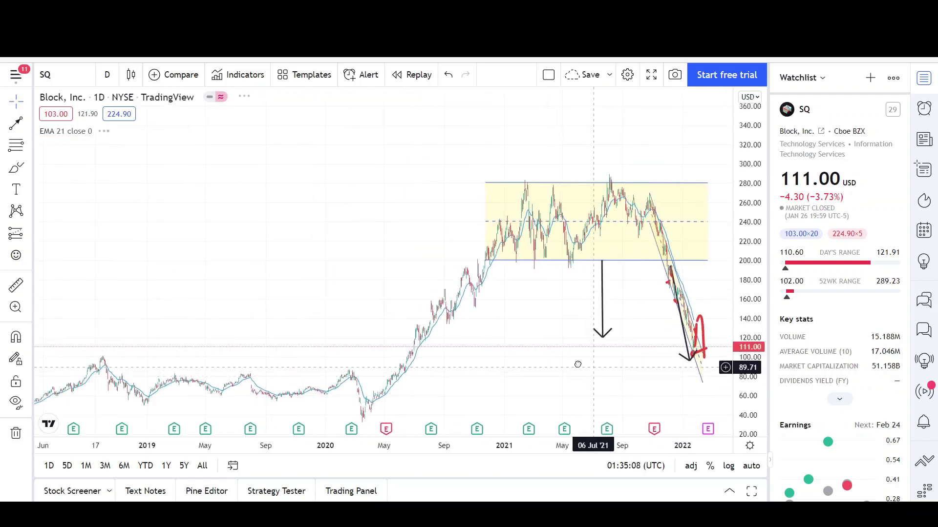
pyautogui.scroll(-2, 596, 368)
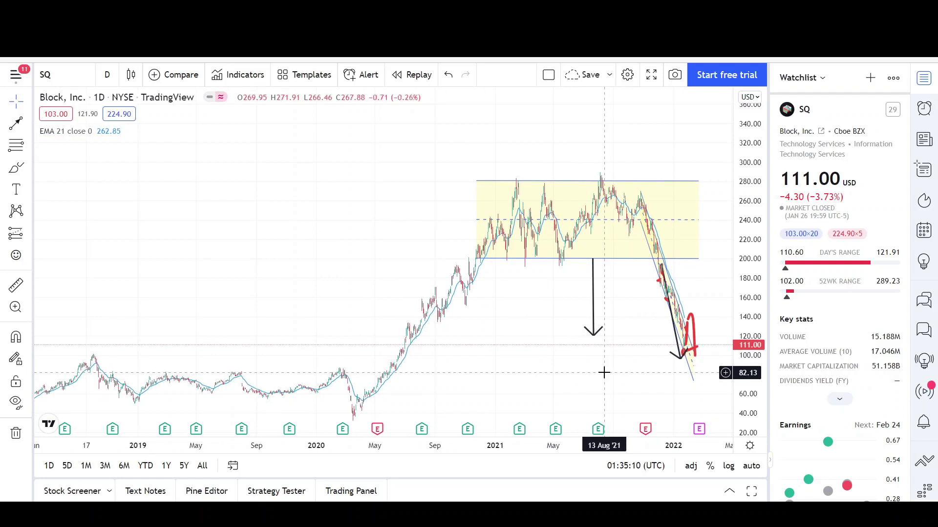
pyautogui.click(28, 126)
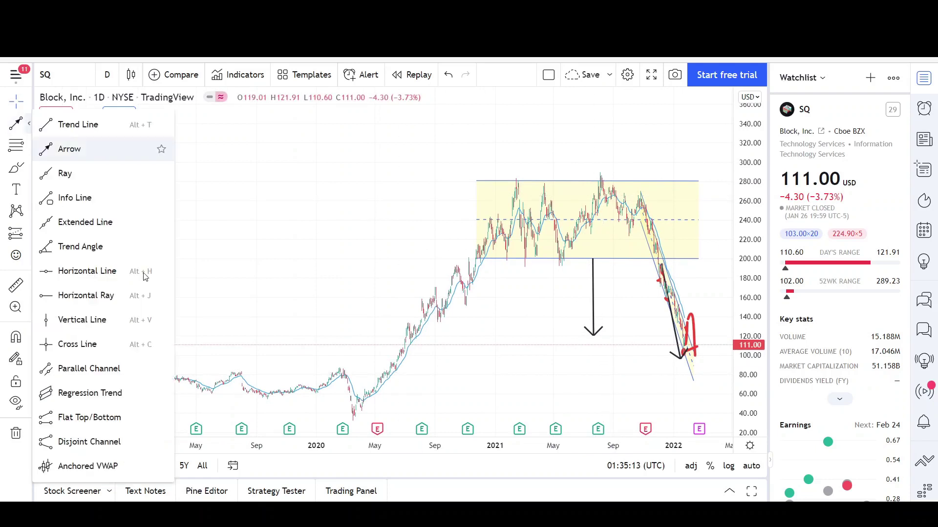
pyautogui.click(94, 282)
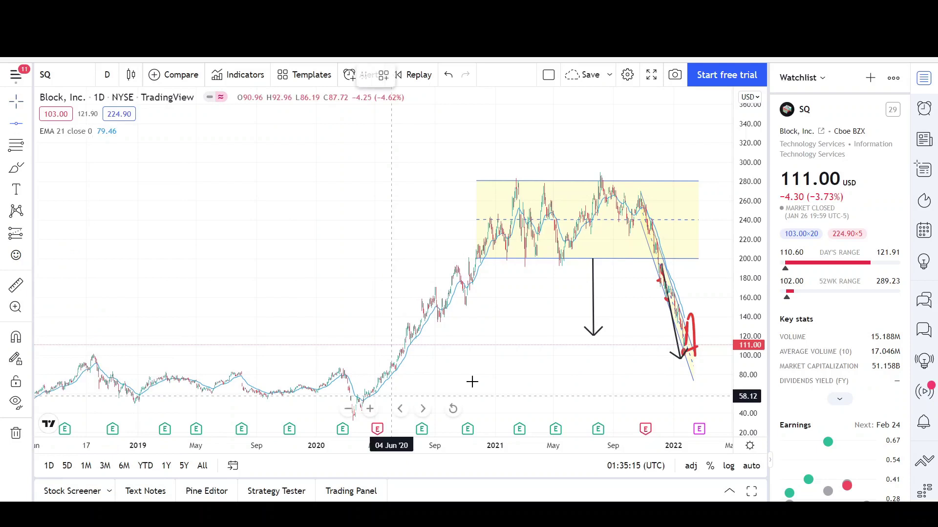
# Place an 84.03 support line, red-circle its 2018, 2019 and Feb 2020 touches, and arrow the breakout
pyautogui.click(500, 371)
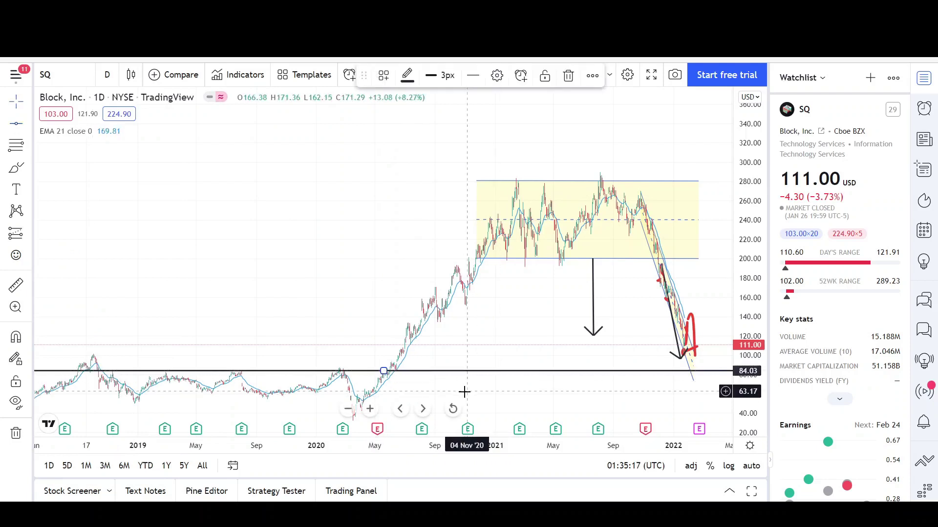
pyautogui.click(12, 168)
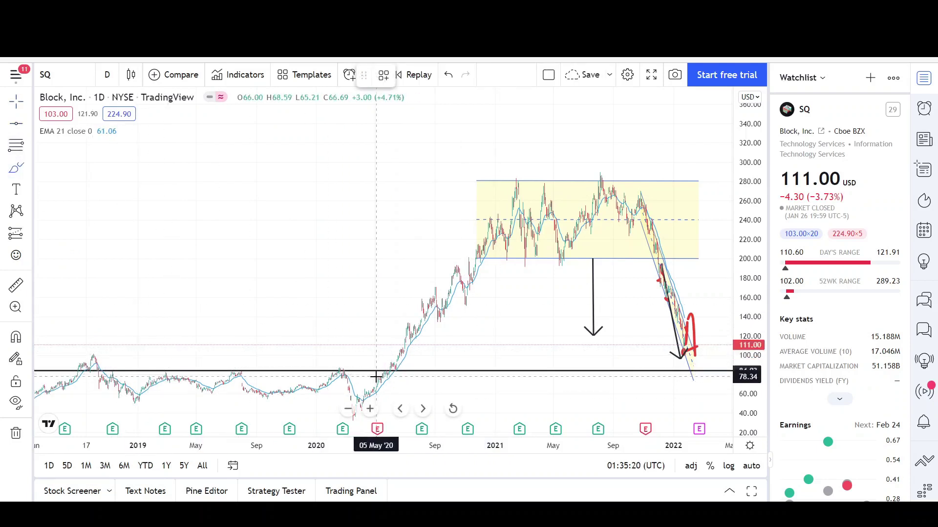
pyautogui.moveTo(376, 376); pyautogui.dragTo(402, 344)
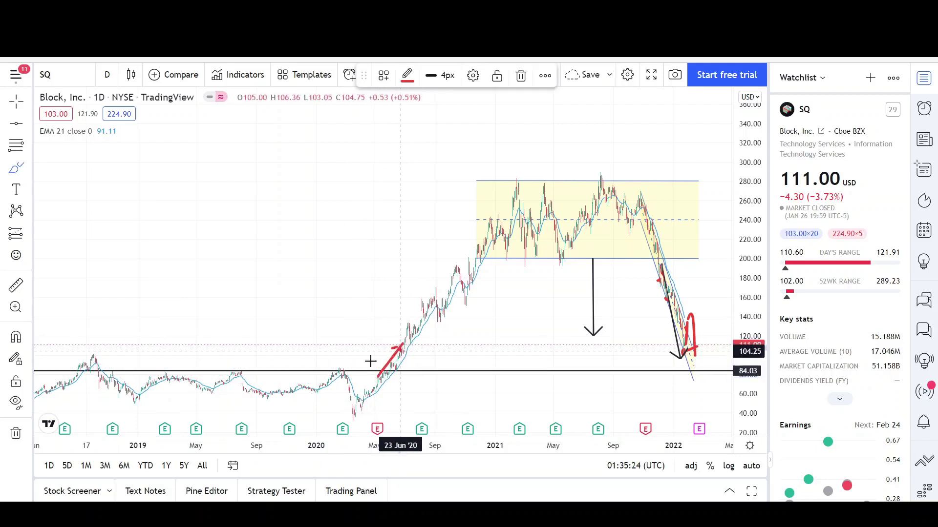
pyautogui.moveTo(362, 368); pyautogui.dragTo(342, 371)
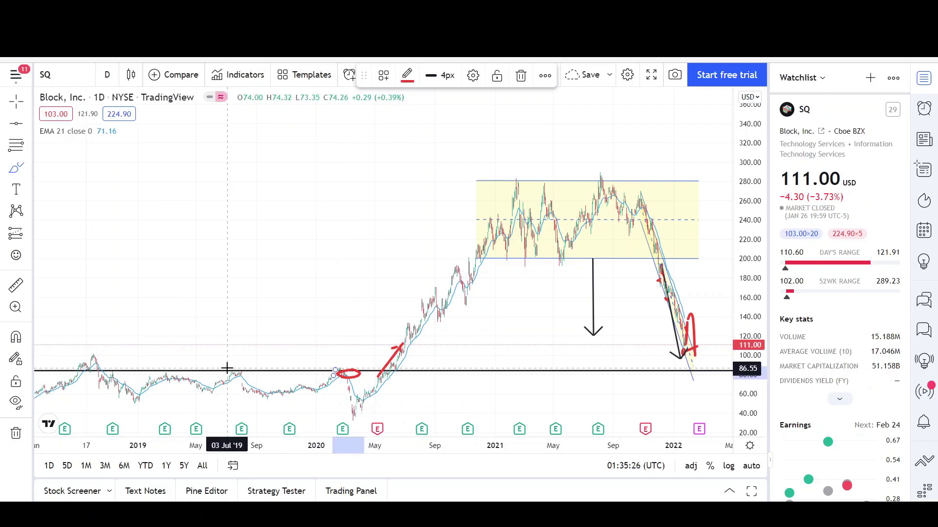
pyautogui.moveTo(226, 371)
pyautogui.mouseDown()
pyautogui.moveTo(171, 377)
pyautogui.moveTo(169, 366)
pyautogui.mouseUp()
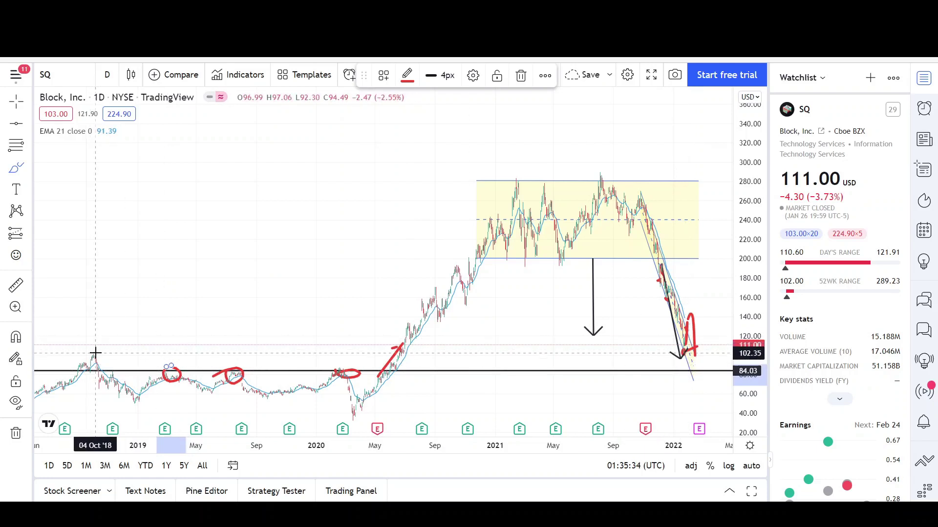
pyautogui.moveTo(96, 351); pyautogui.dragTo(80, 358)
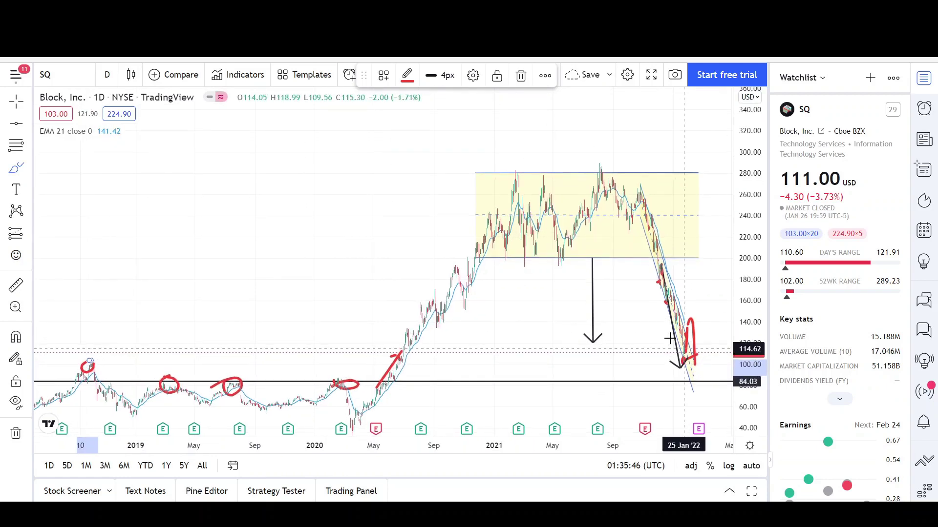
# Draw a tall red vertical stroke right of the latest bars and stretch the price scale
pyautogui.scroll(6, 670, 338)
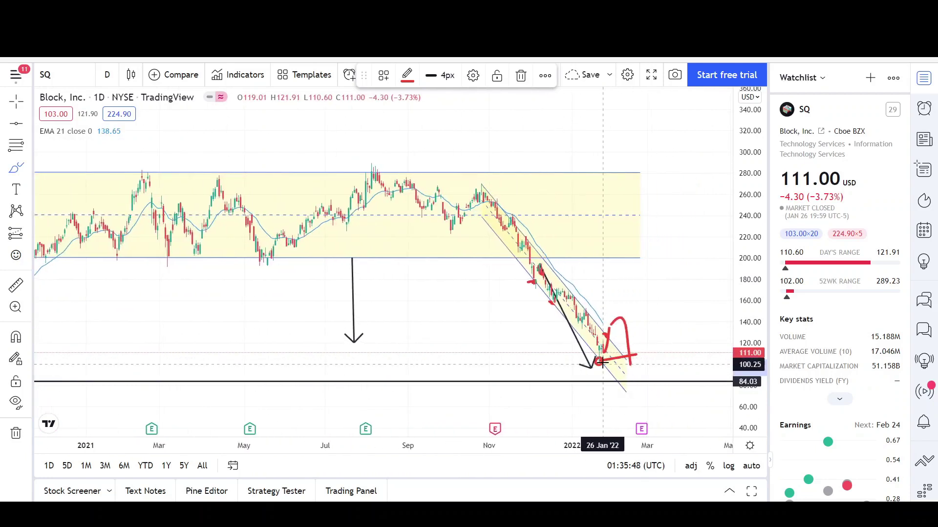
pyautogui.moveTo(730, 312)
pyautogui.mouseDown()
pyautogui.moveTo(731, 282)
pyautogui.moveTo(747, 312)
pyautogui.mouseUp()
pyautogui.moveTo(661, 320); pyautogui.dragTo(655, 279)
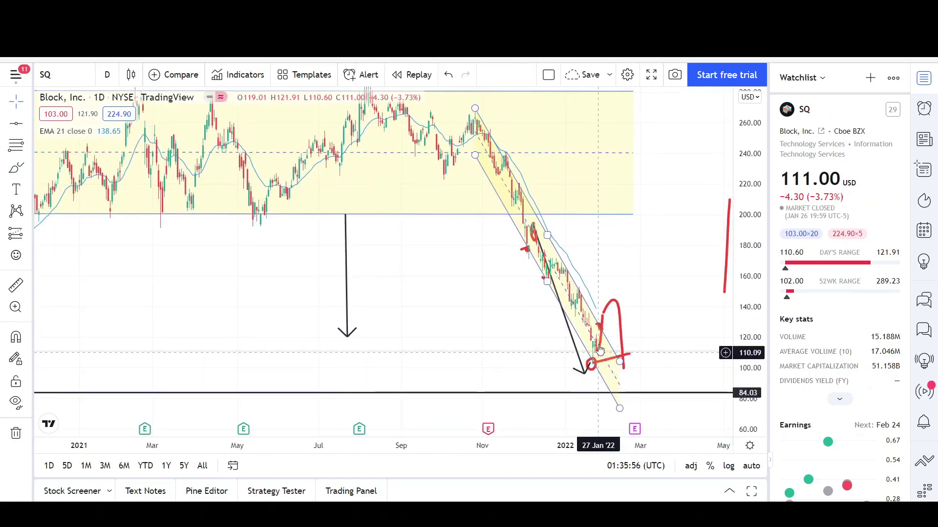
pyautogui.scroll(5, 597, 346)
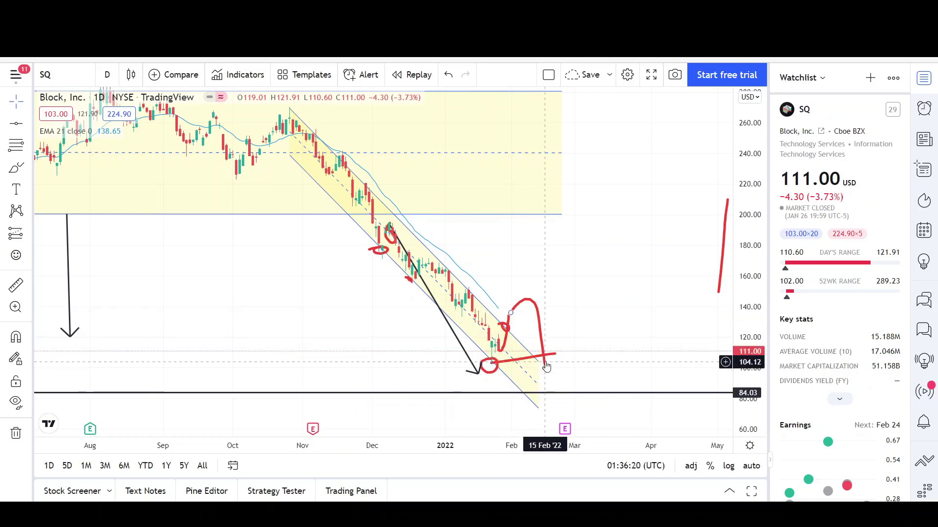
# Zoom in and out to review the annotated daily chart's channel, range box and support line
pyautogui.scroll(-5, 581, 306)
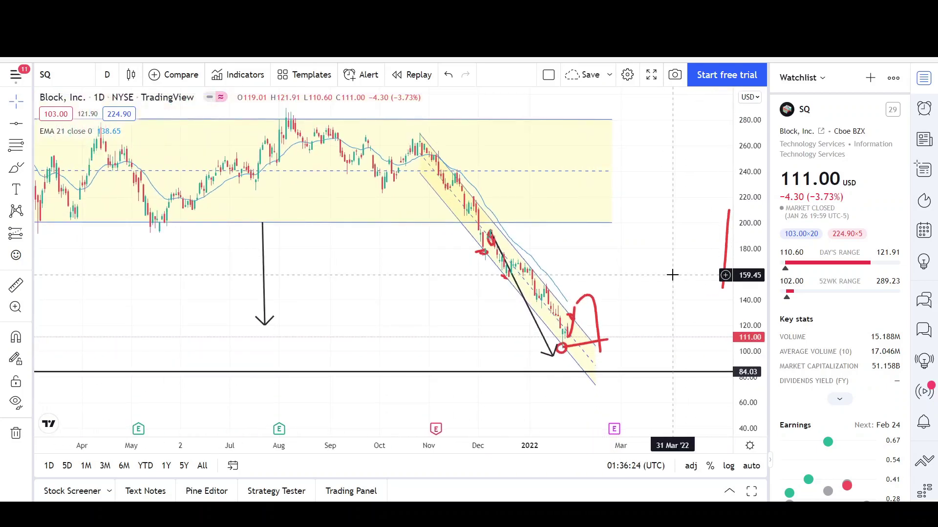
pyautogui.scroll(2, 672, 272)
pyautogui.scroll(-10, 839, 329)
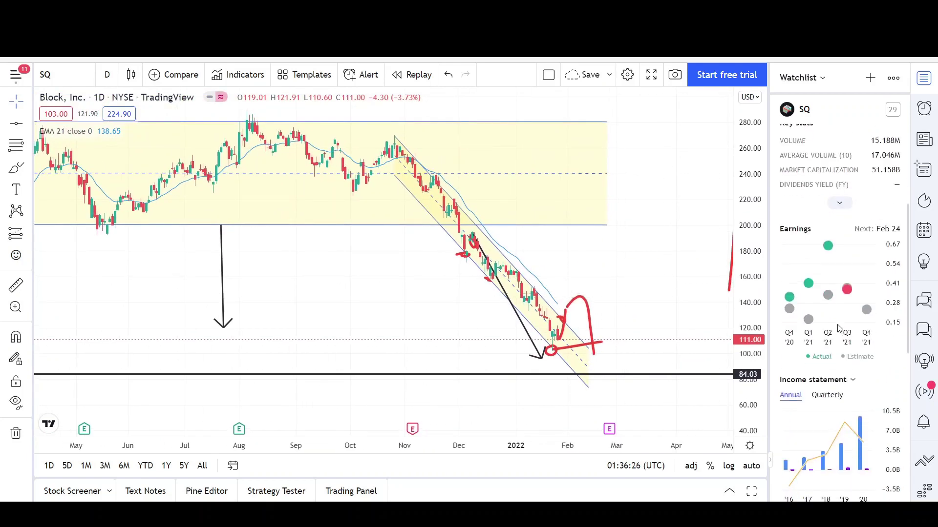
pyautogui.scroll(2, 860, 279)
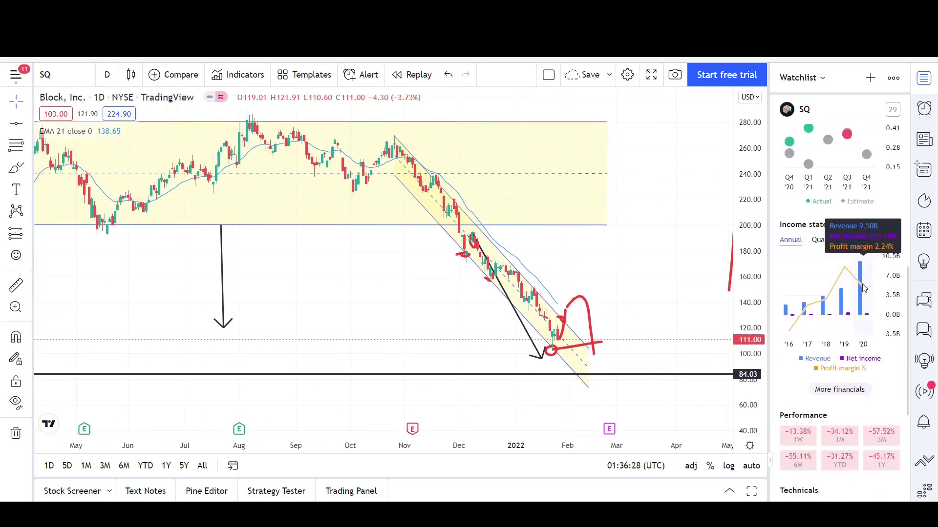
pyautogui.scroll(8, 857, 283)
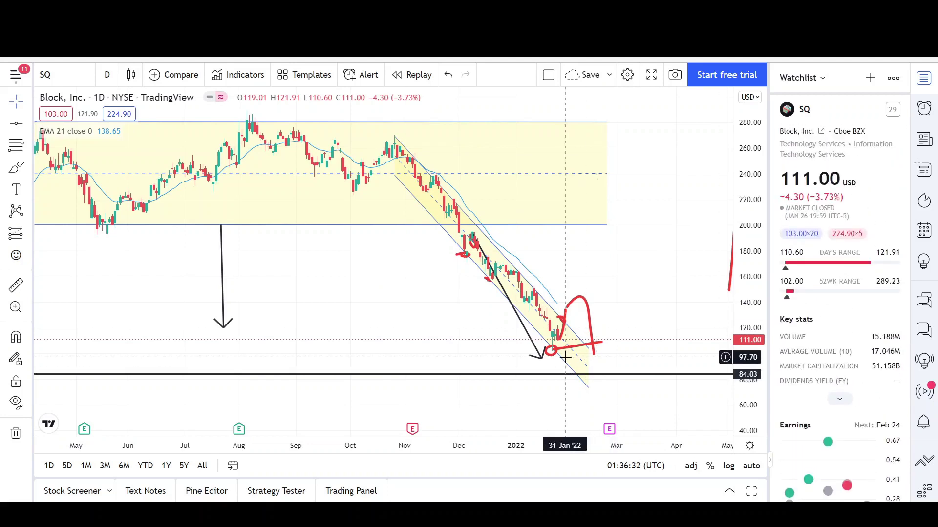
pyautogui.scroll(-3, 557, 331)
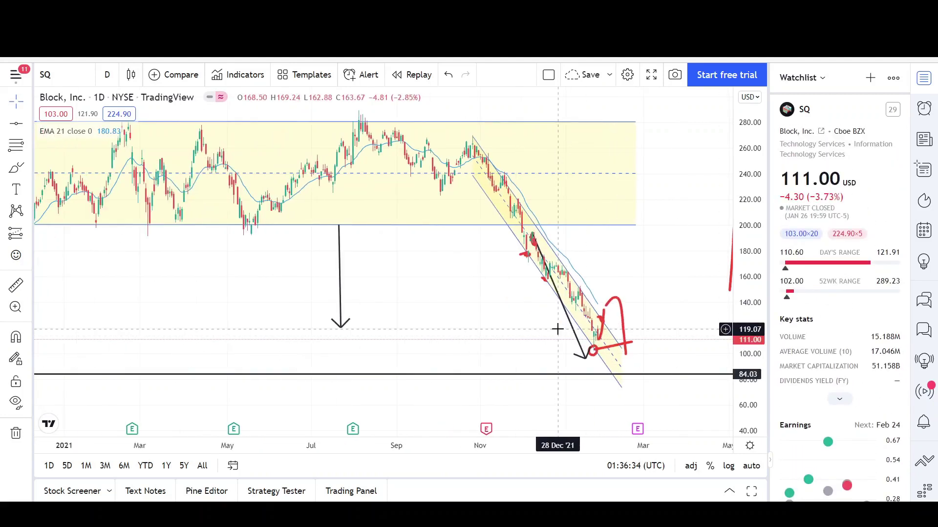
pyautogui.scroll(-3, 539, 332)
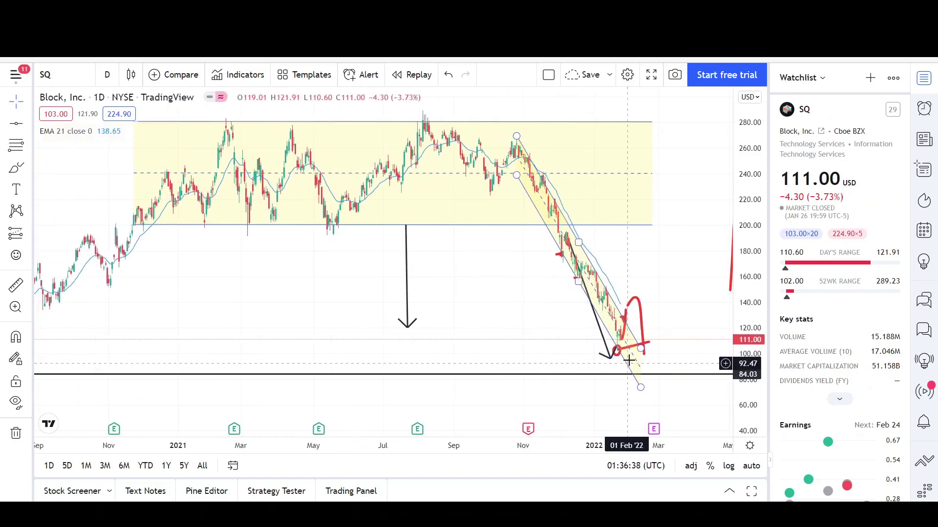
pyautogui.scroll(3, 597, 343)
pyautogui.scroll(2, 597, 343)
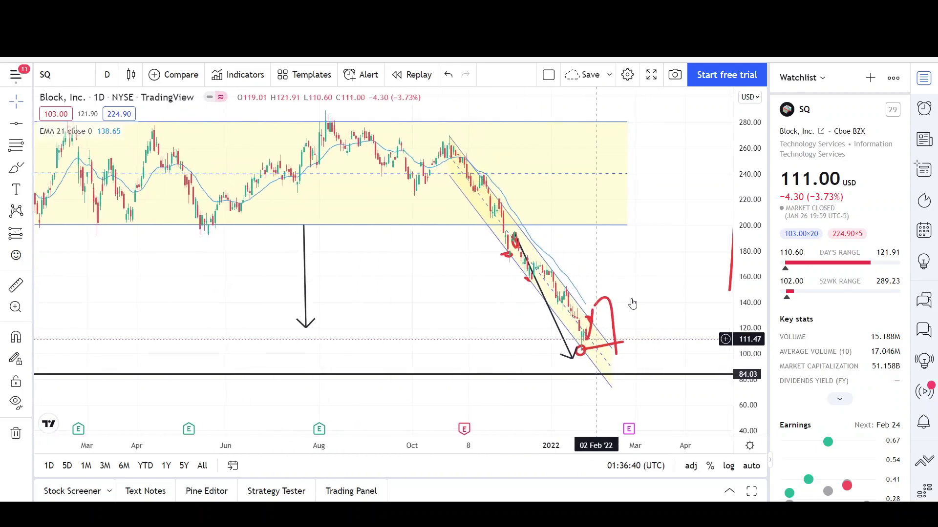
pyautogui.scroll(-3, 634, 295)
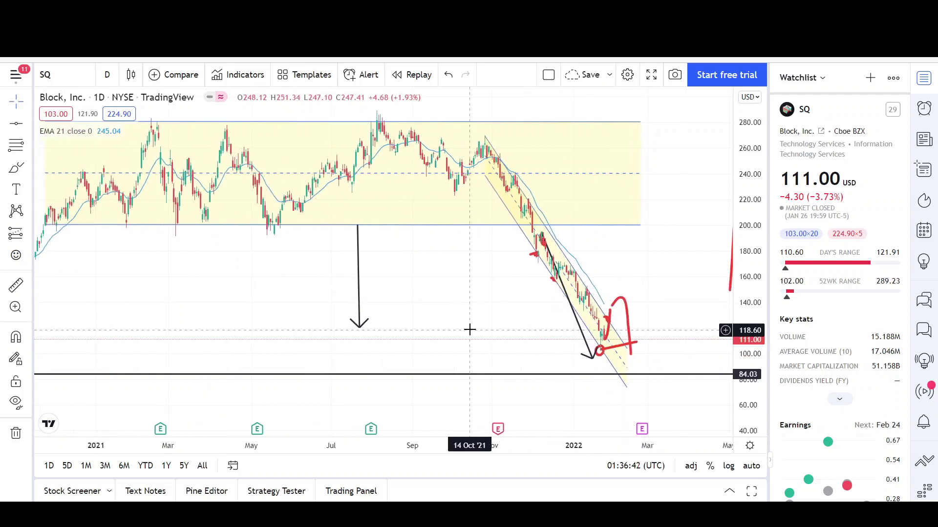
# Switch SQ to weekly candles with 1W and compress the price scale
pyautogui.write('1W')
pyautogui.press('Return')
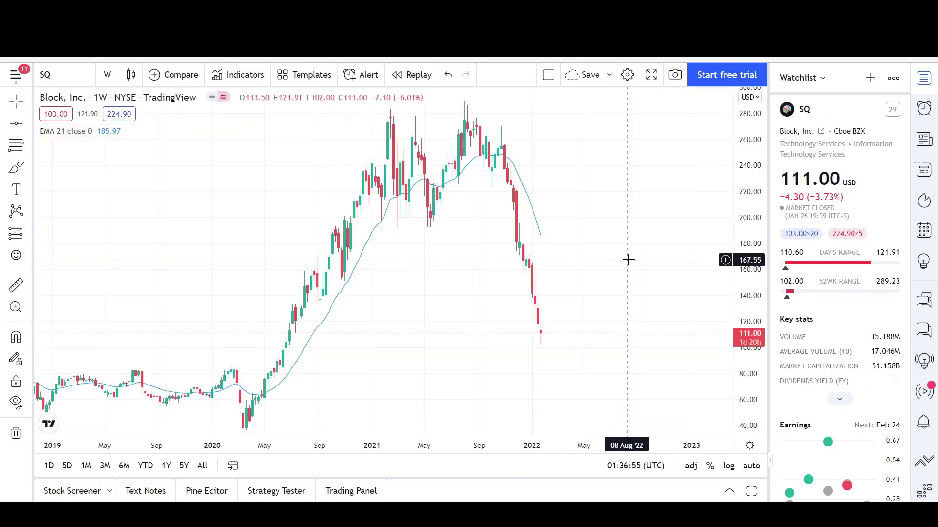
pyautogui.moveTo(750, 221); pyautogui.dragTo(750, 233)
# Select the Parallel Channel tool from the line-tools flyout
pyautogui.moveTo(540, 320); pyautogui.dragTo(545, 320)
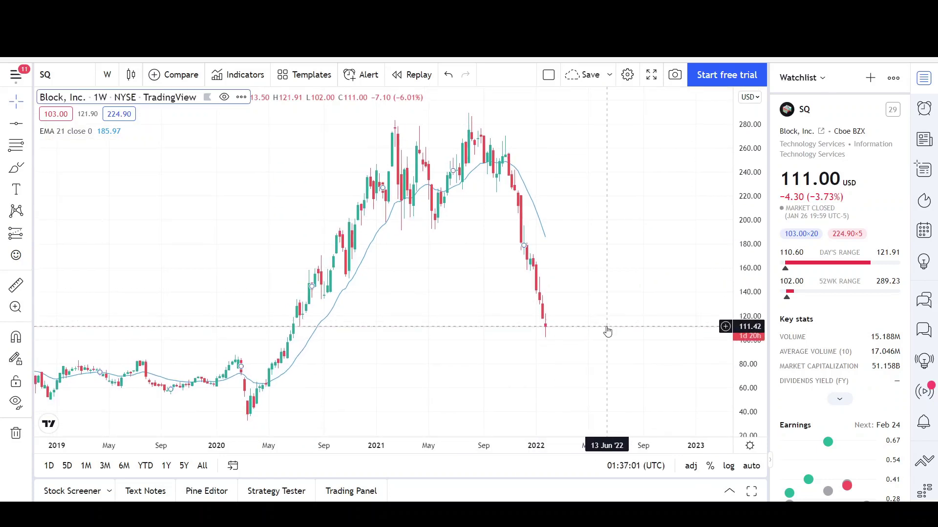
pyautogui.click(617, 293)
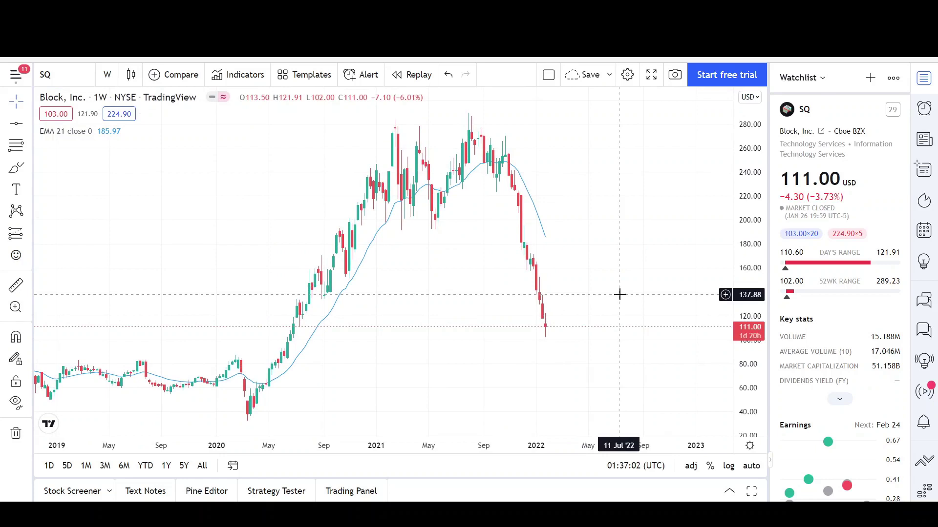
pyautogui.click(30, 125)
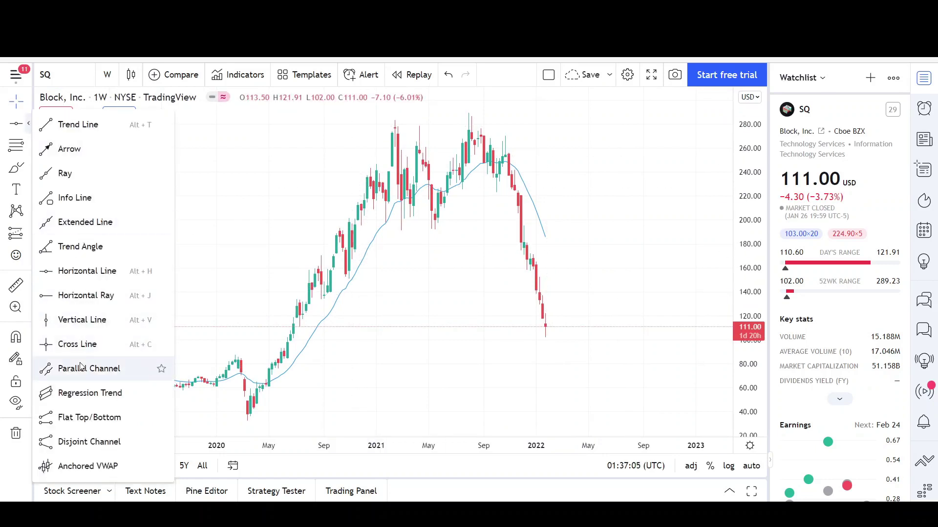
pyautogui.click(64, 366)
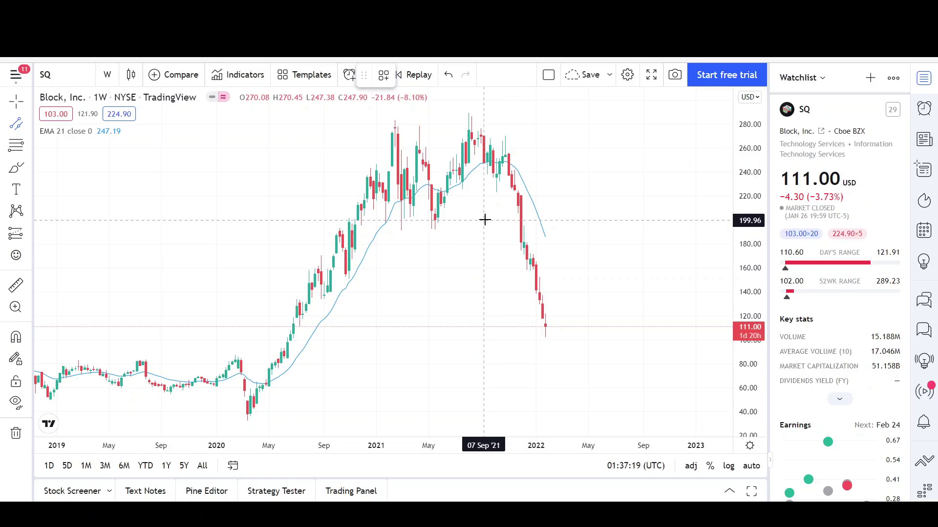
# Draw a descending parallel channel from the October 2021 high near 270 into early 2022
pyautogui.click(505, 137)
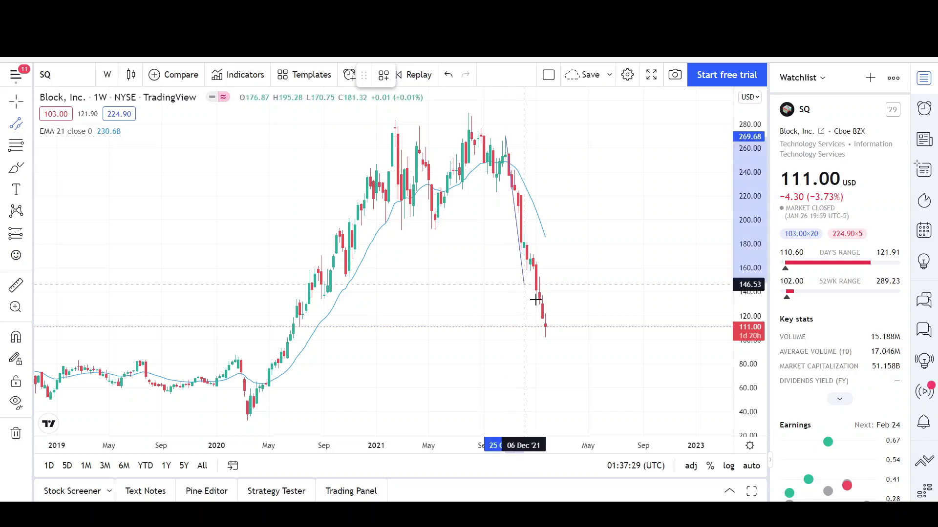
pyautogui.click(557, 349)
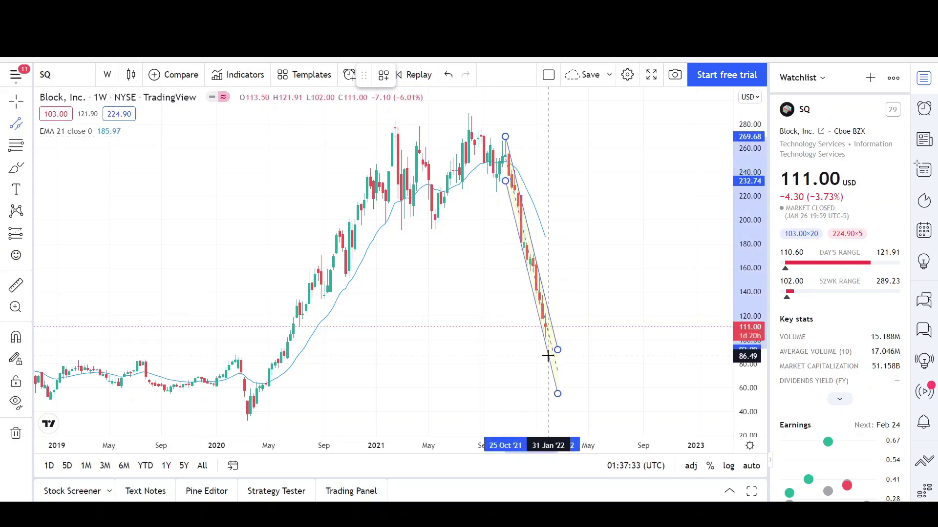
pyautogui.click(548, 356)
pyautogui.click(586, 342)
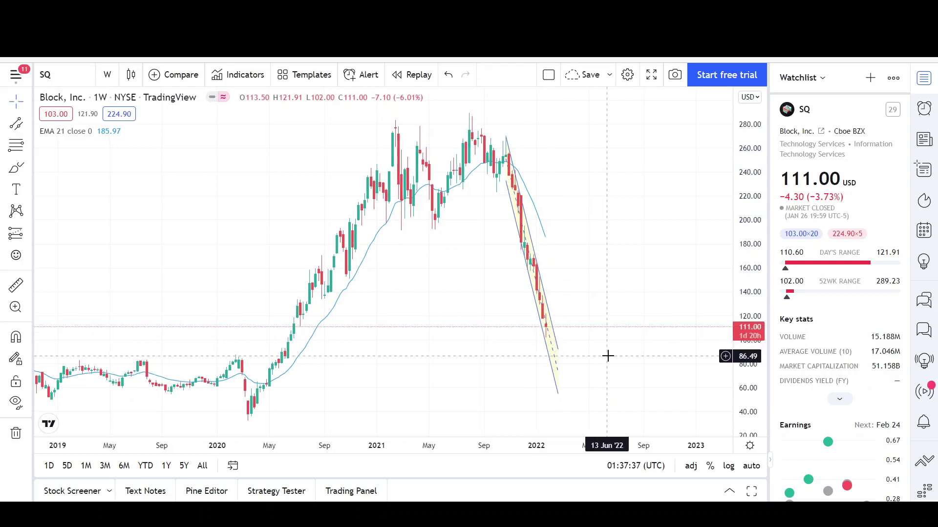
# Close the broker advertisement popup and the ad-free upgrade prompt
pyautogui.scroll(-1, 615, 357)
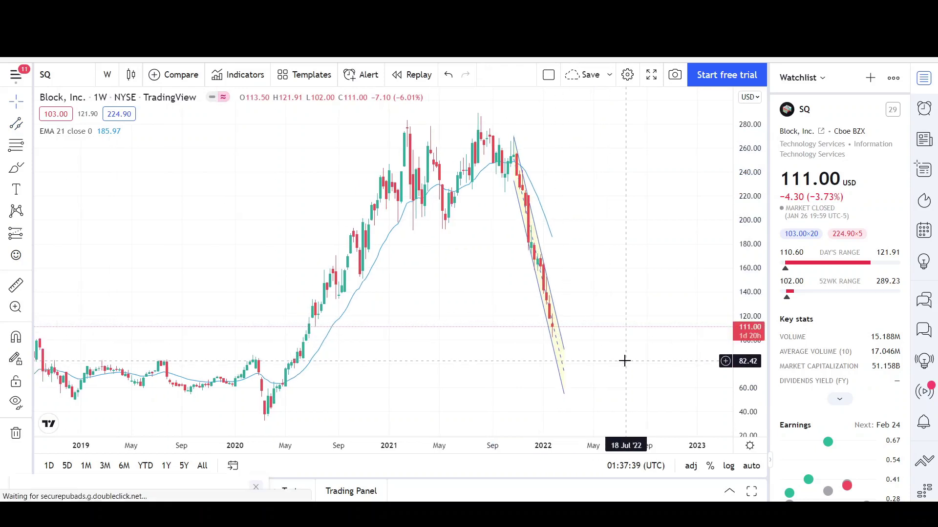
pyautogui.scroll(-1, 625, 360)
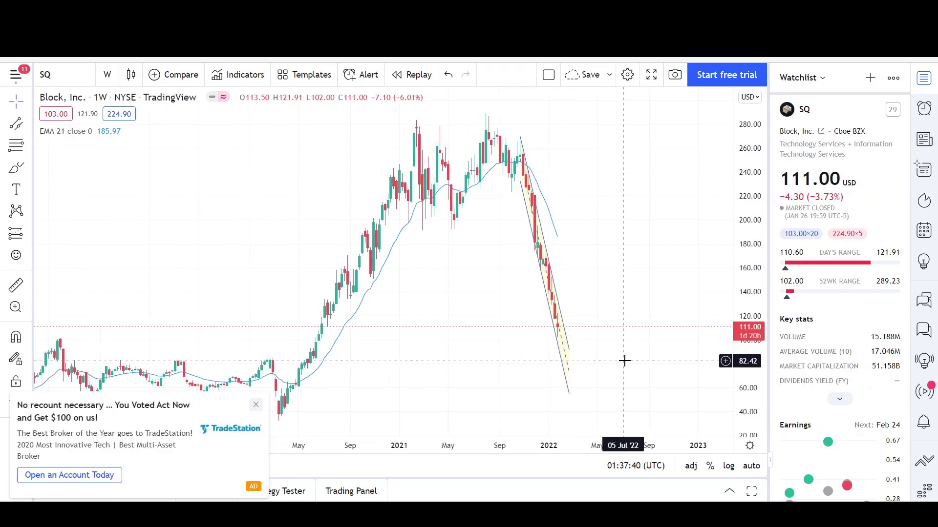
pyautogui.click(255, 405)
pyautogui.click(667, 166)
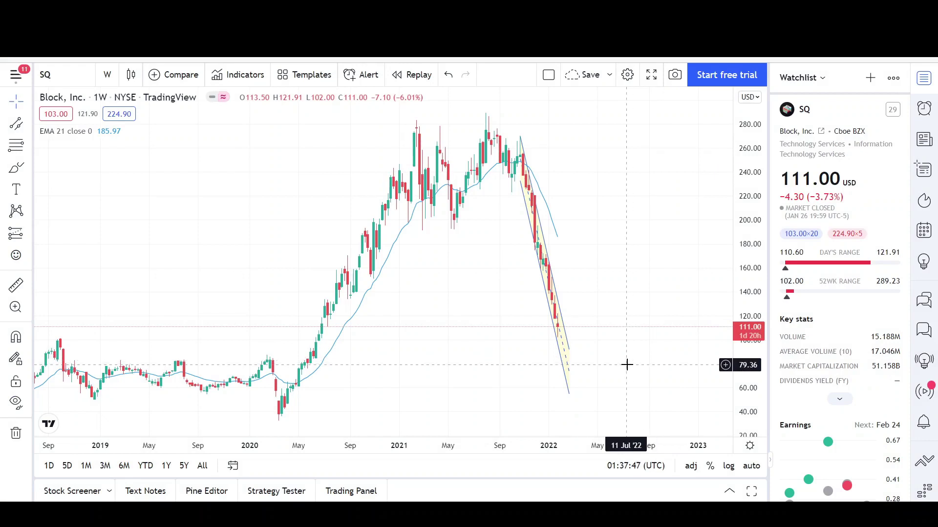
pyautogui.scroll(-3, 632, 362)
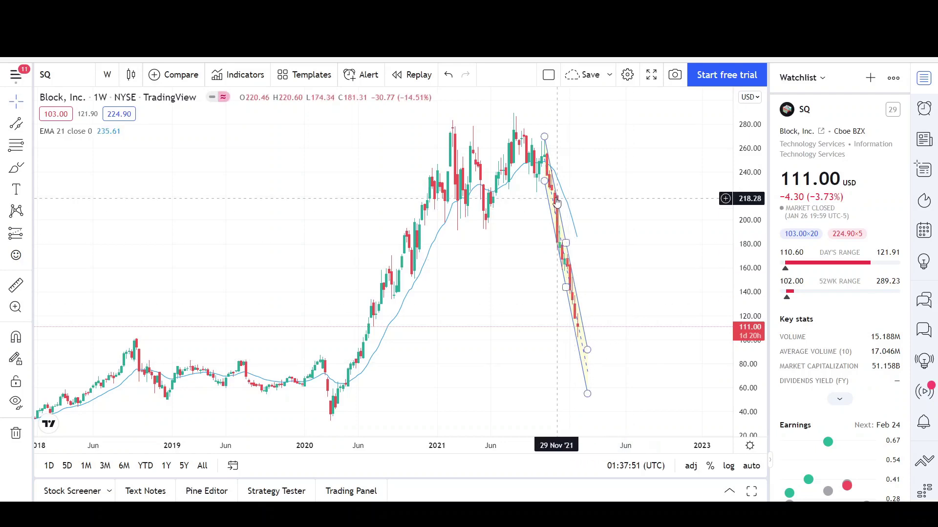
pyautogui.scroll(2, 580, 348)
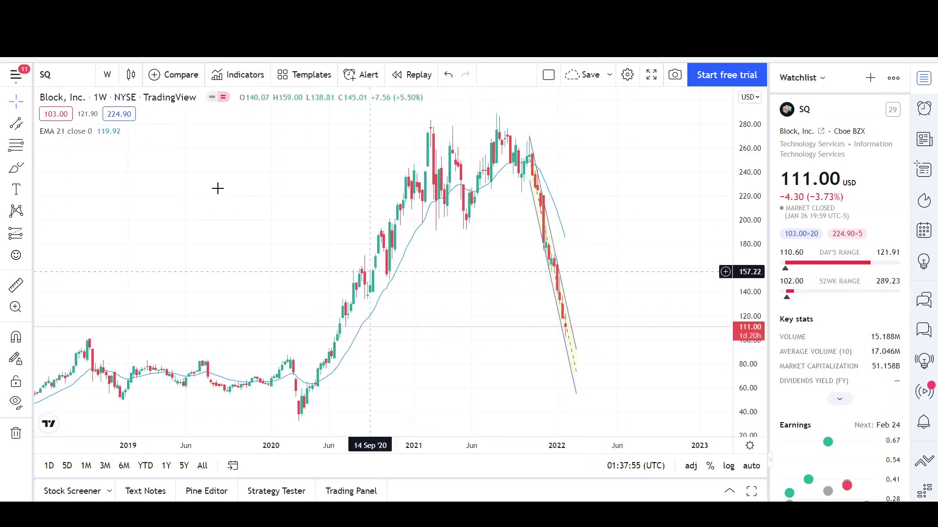
# Draw red strokes along the 2020 rally and recent decline, and circle the mid-2020 and 2020-low candles
pyautogui.moveTo(299, 418)
pyautogui.mouseDown()
pyautogui.moveTo(314, 337)
pyautogui.moveTo(329, 342)
pyautogui.moveTo(366, 302)
pyautogui.moveTo(391, 215)
pyautogui.mouseUp()
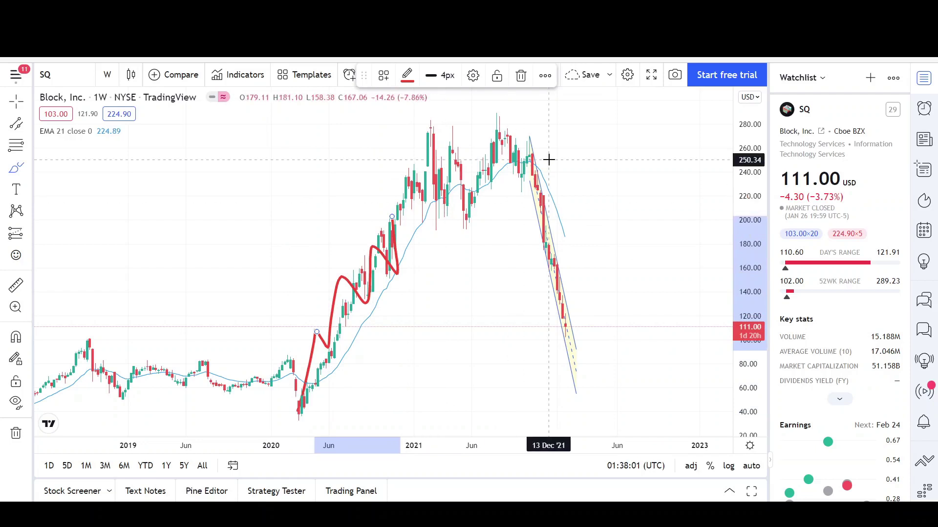
pyautogui.moveTo(548, 163)
pyautogui.mouseDown()
pyautogui.moveTo(541, 205)
pyautogui.moveTo(562, 300)
pyautogui.mouseUp()
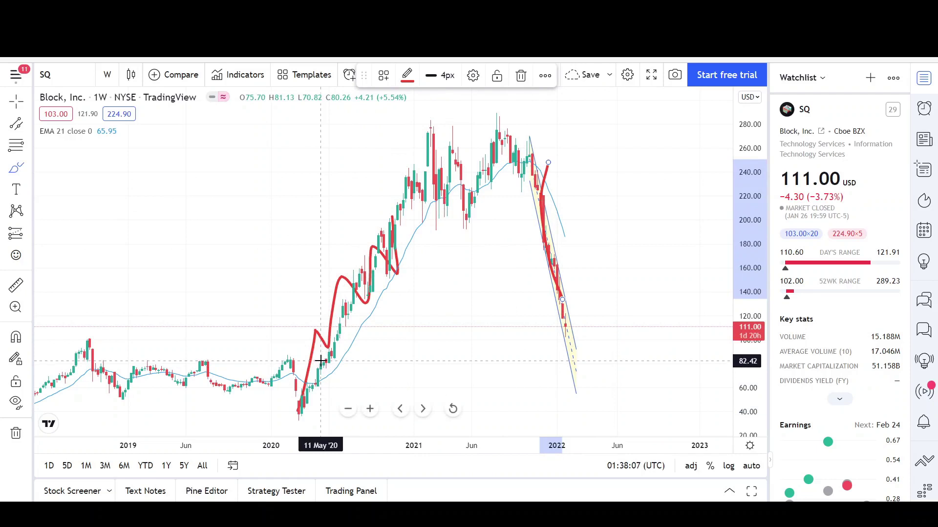
pyautogui.moveTo(328, 351)
pyautogui.mouseDown()
pyautogui.moveTo(338, 356)
pyautogui.moveTo(324, 361)
pyautogui.mouseUp()
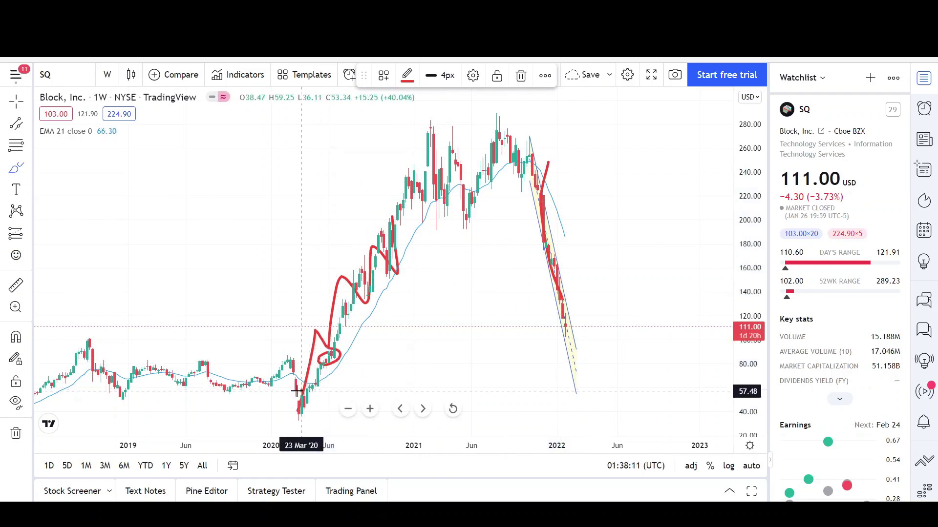
pyautogui.moveTo(297, 389); pyautogui.dragTo(304, 390)
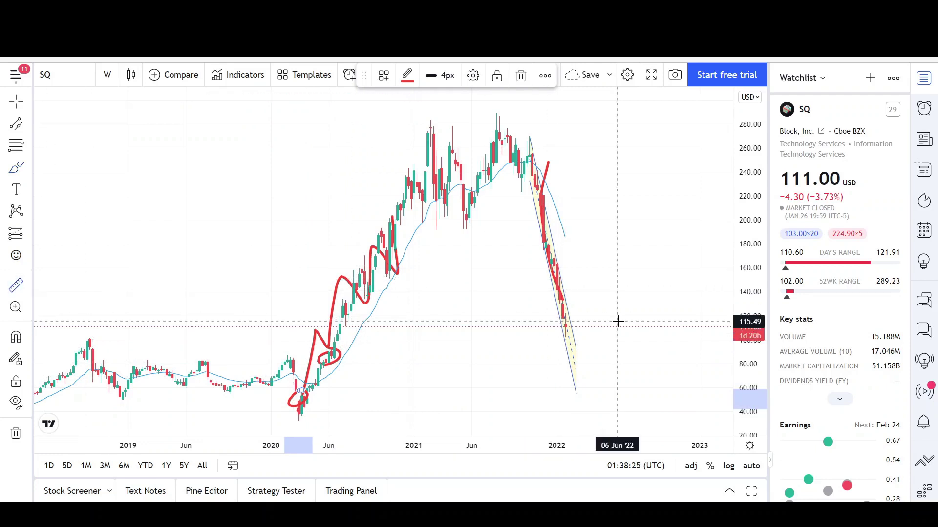
pyautogui.keyDown('shift'); pyautogui.click(592, 325); pyautogui.keyUp('shift')
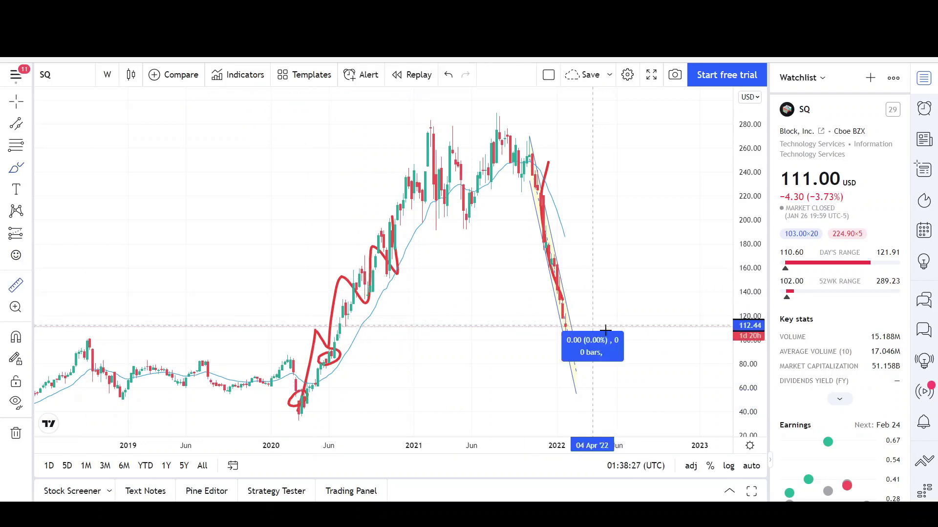
pyautogui.click(633, 355)
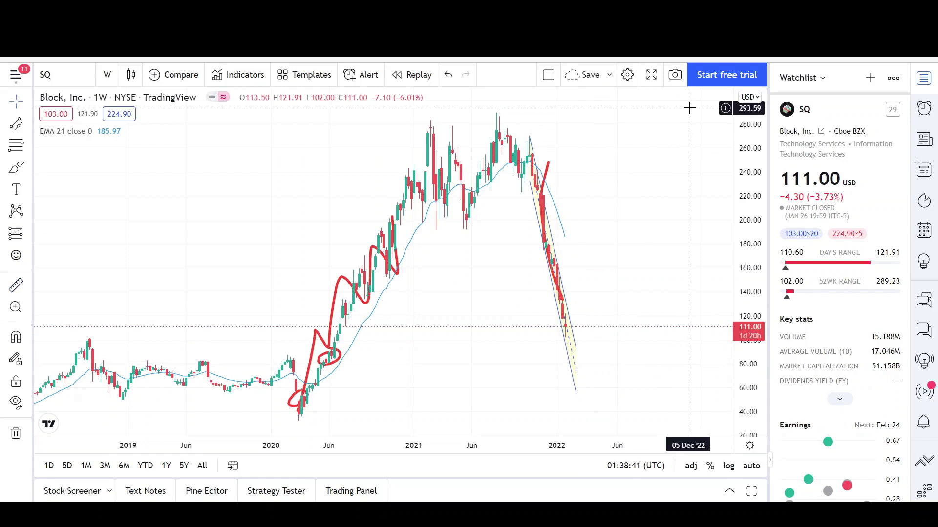
# Remove all drawings from the weekly SQ chart through the chart's context menu
pyautogui.scroll(-3, 640, 342)
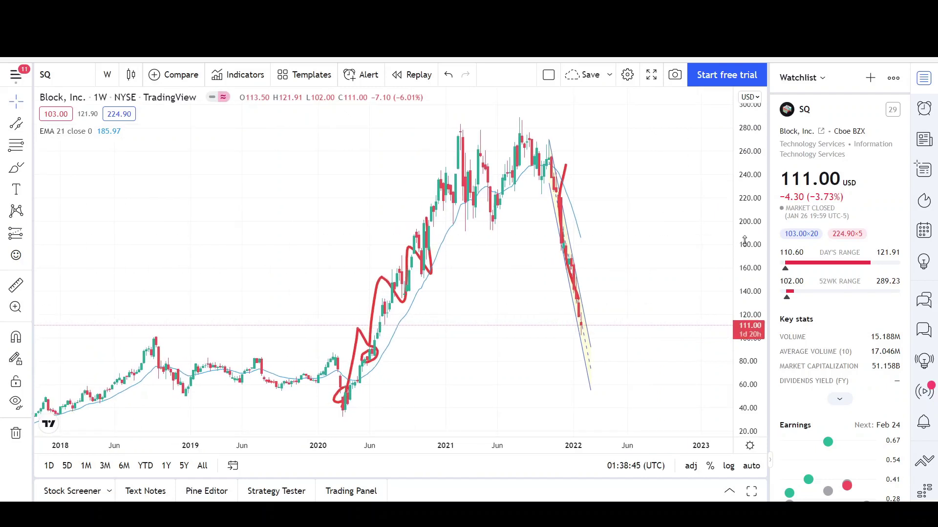
pyautogui.scroll(3, 604, 308)
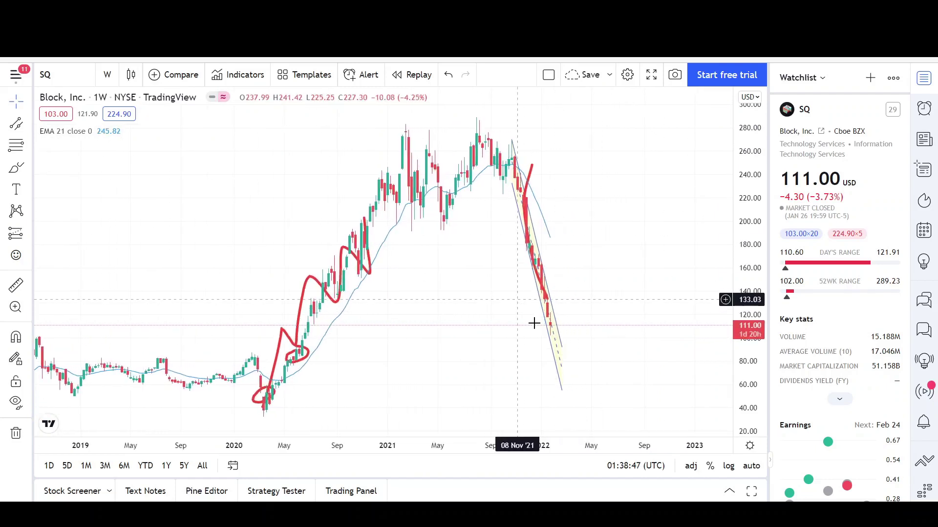
pyautogui.click(550, 337)
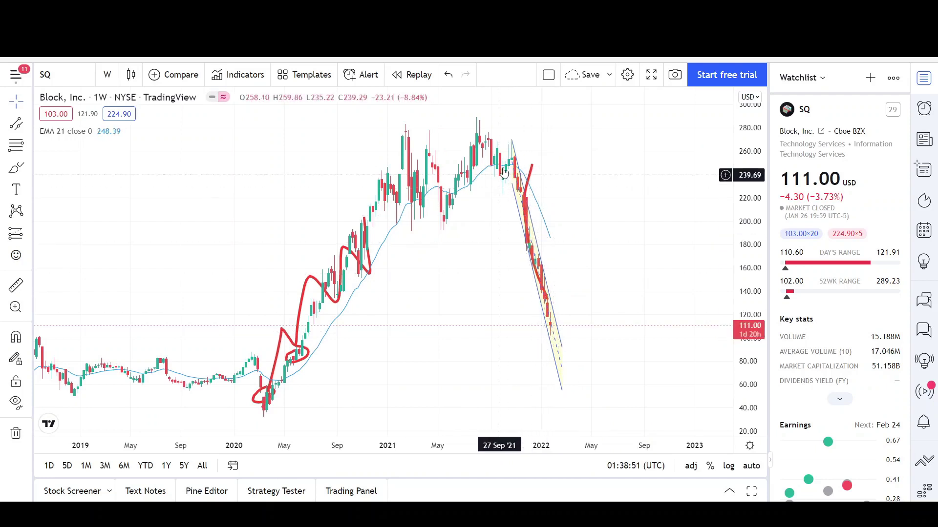
pyautogui.rightClick(488, 239)
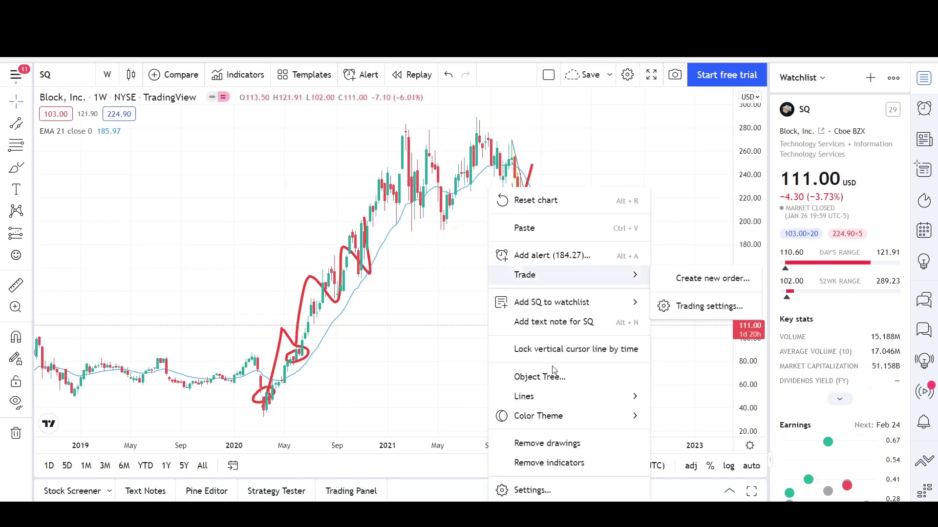
pyautogui.click(547, 443)
# Zoom and pan back through earlier history to confirm only candles and the 21-week EMA remain
pyautogui.scroll(1, 530, 242)
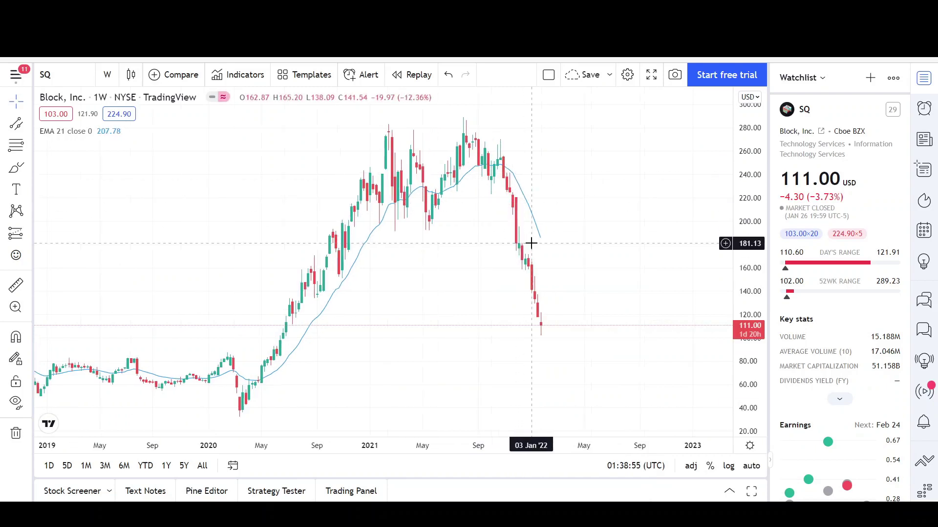
pyautogui.scroll(2, 531, 243)
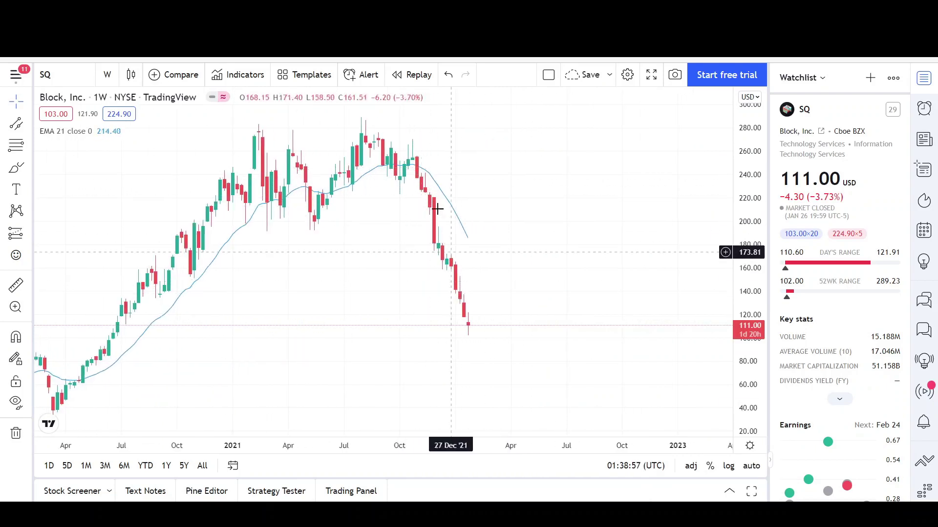
pyautogui.moveTo(485, 279); pyautogui.dragTo(514, 282)
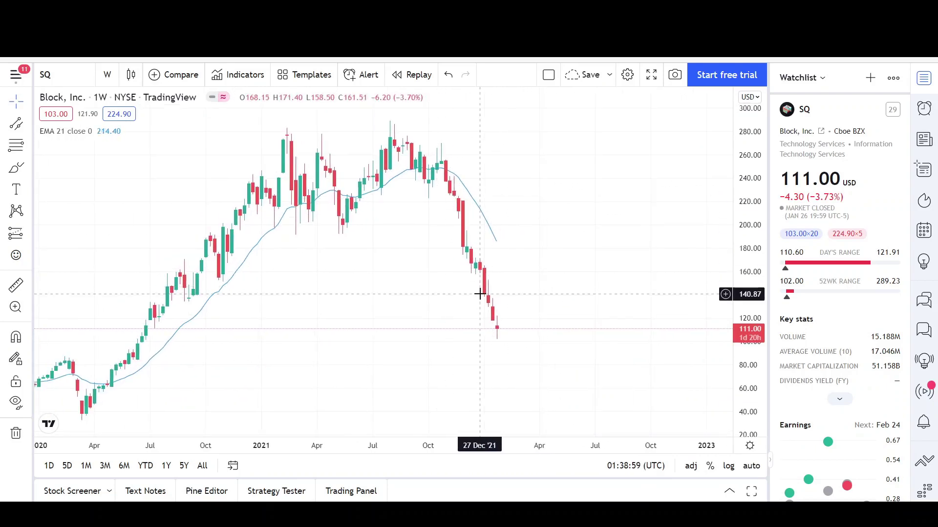
pyautogui.moveTo(540, 327); pyautogui.dragTo(570, 345)
pyautogui.scroll(-1, 548, 223)
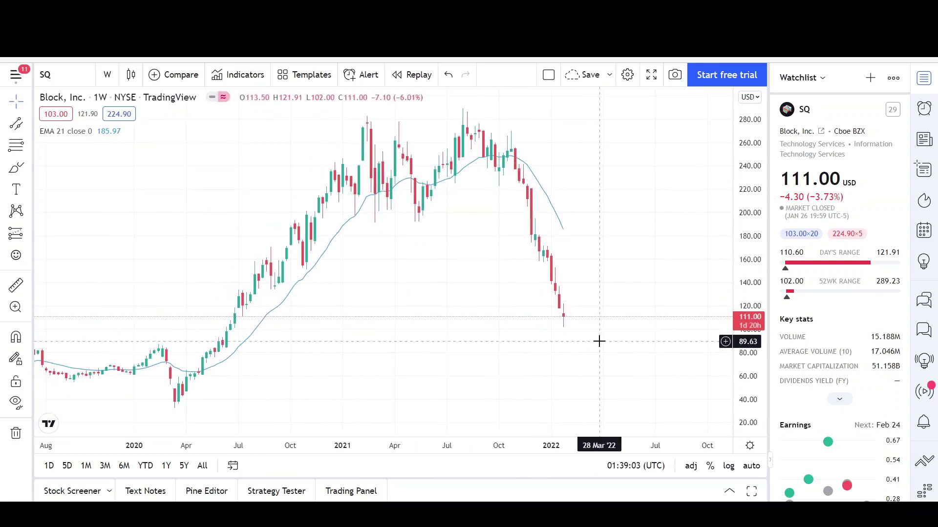
pyautogui.scroll(-2, 588, 347)
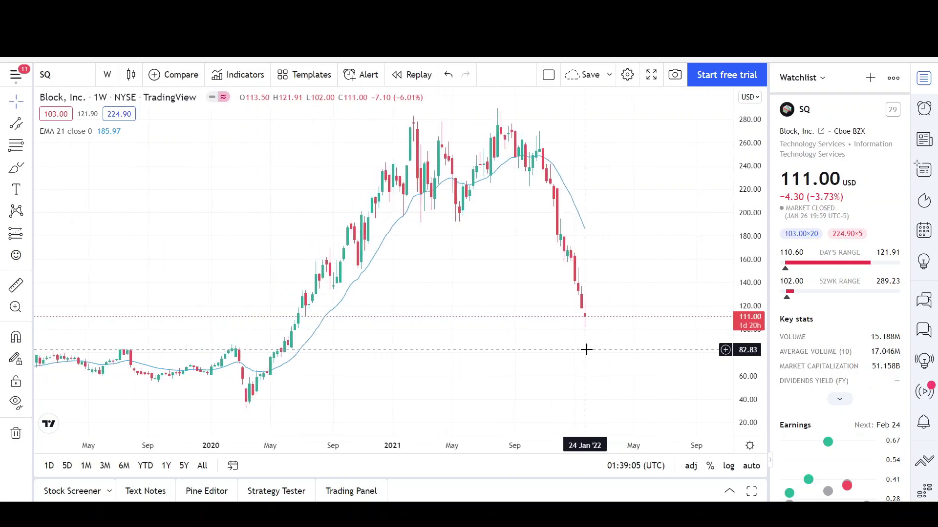